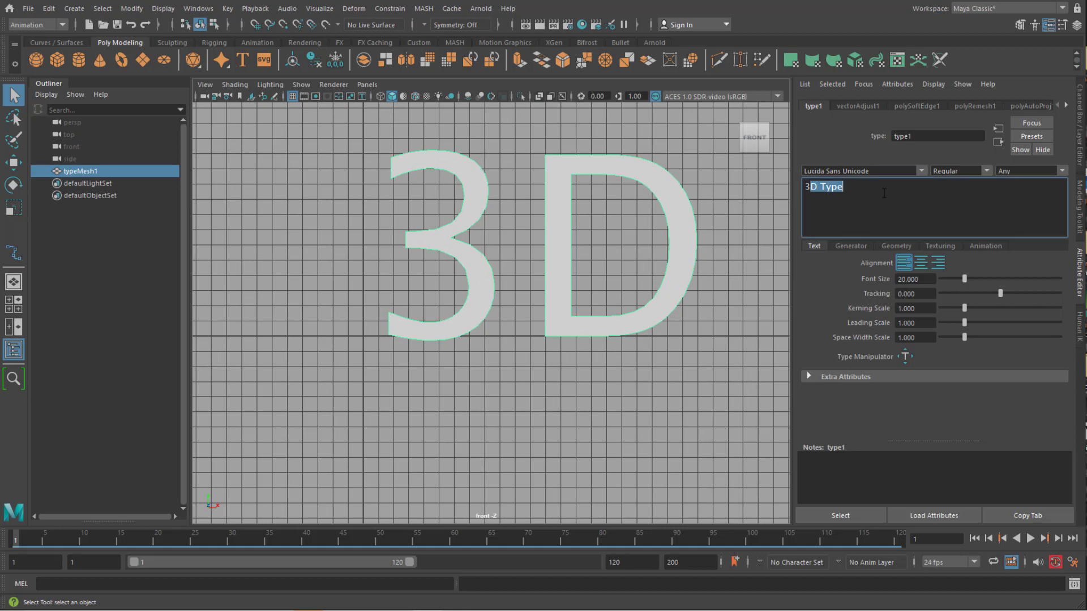
Shorten the 3D type text to "3", move it to about -9.55 on X, and key it at frame 1.
key("BackSpace")
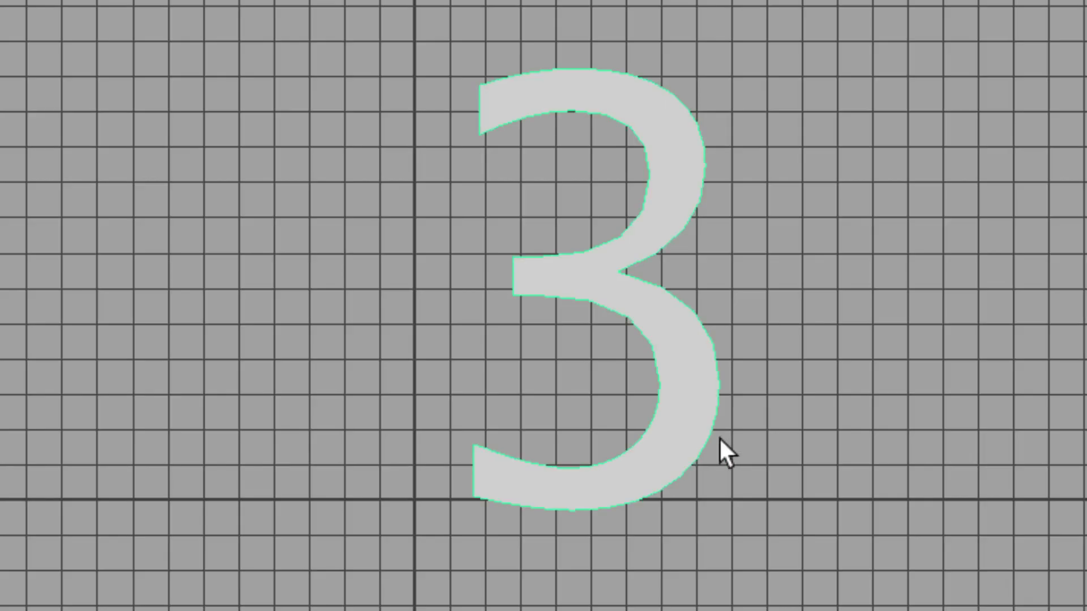
key("w")
left_click_drag(501, 497, 164, 513)
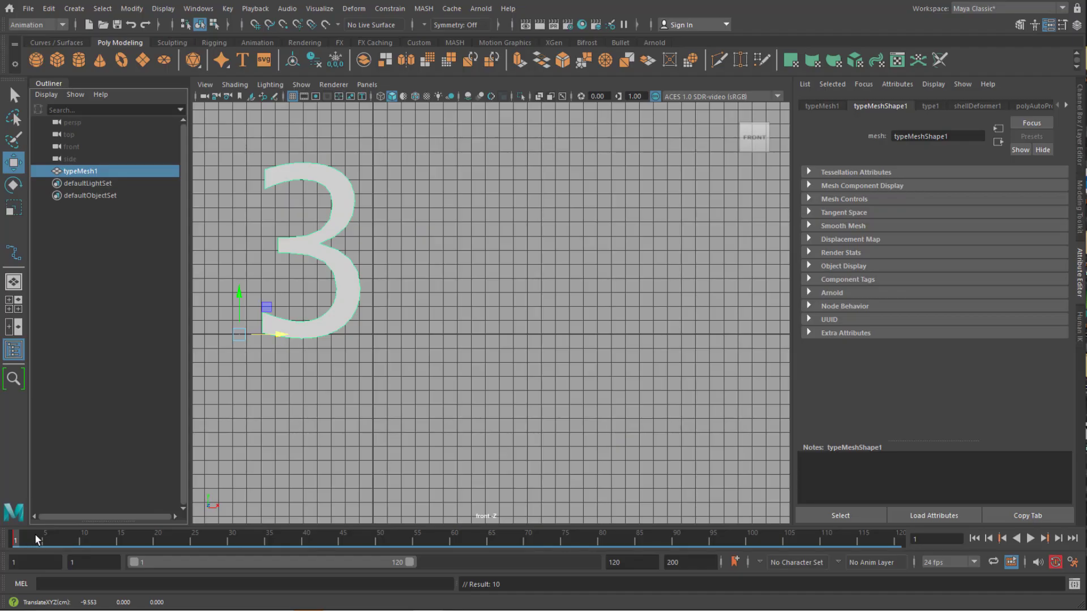
At frame 120, move the 3 down and far along positive X, rotate it about 140 degrees around Z, shrink it, and key it.
left_click_drag(35, 538, 934, 536)
left_click_drag(268, 326, 566, 469)
key("e")
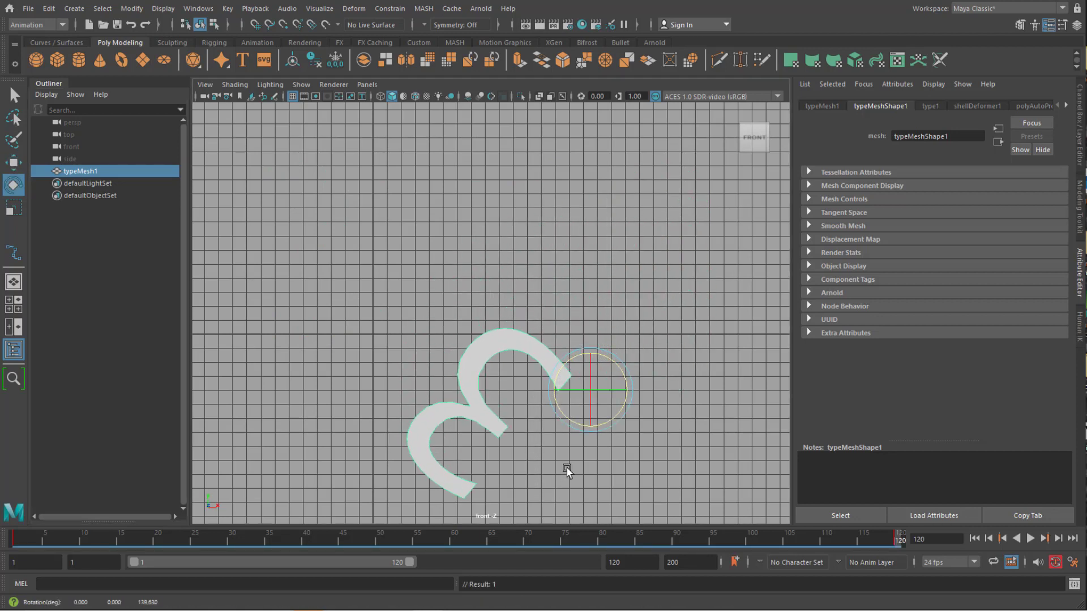
key("w")
left_click_drag(625, 390, 576, 431)
key("r")
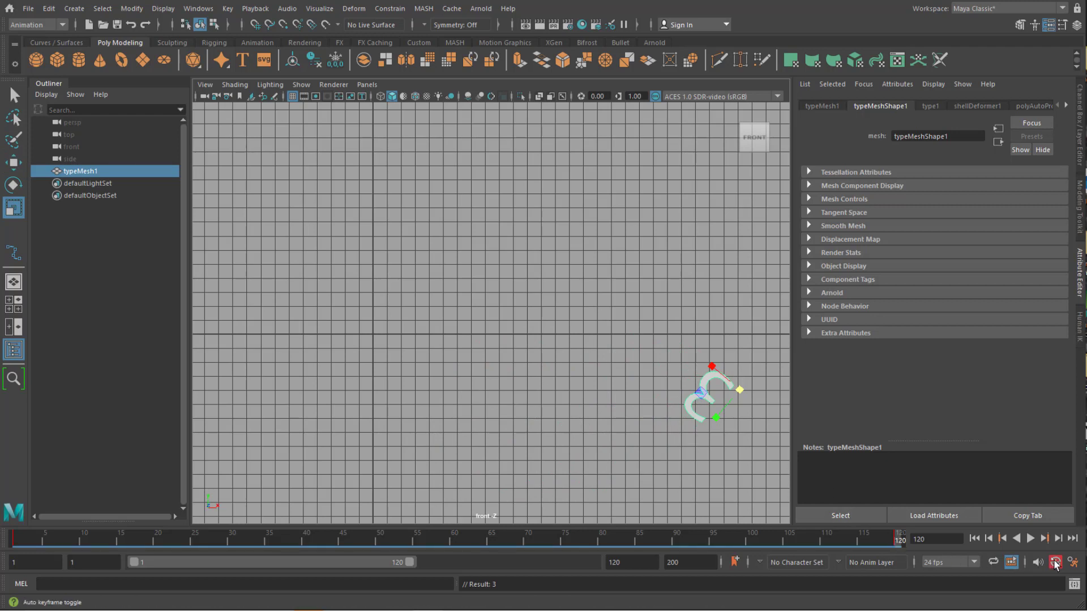
Play the animation of the 3 from the first frame, stop it, and return to frame 1.
left_click(974, 538)
left_click(1031, 539)
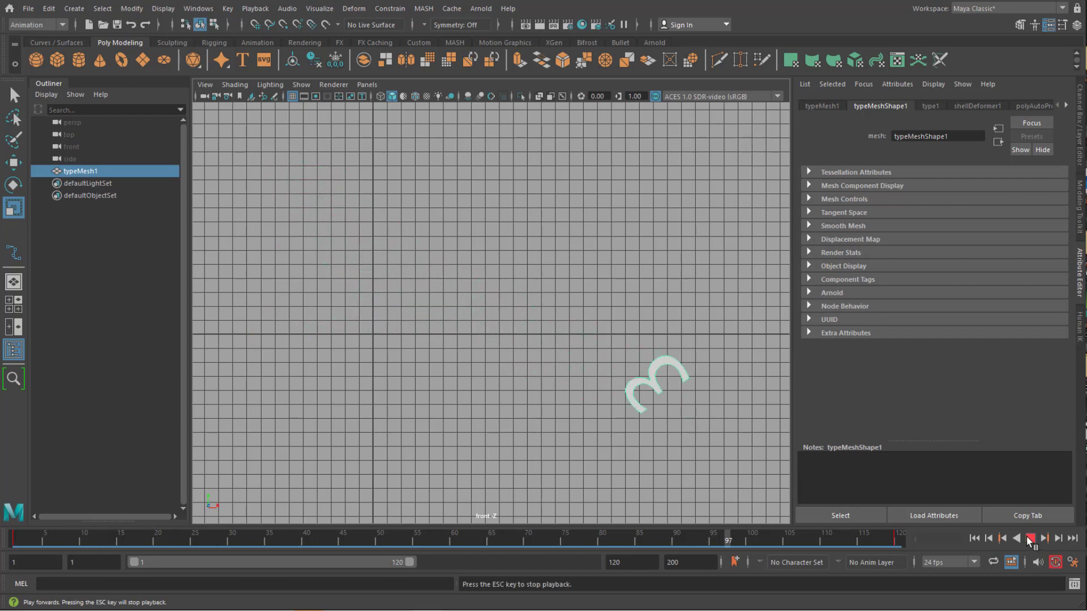
left_click(1030, 539)
left_click(974, 539)
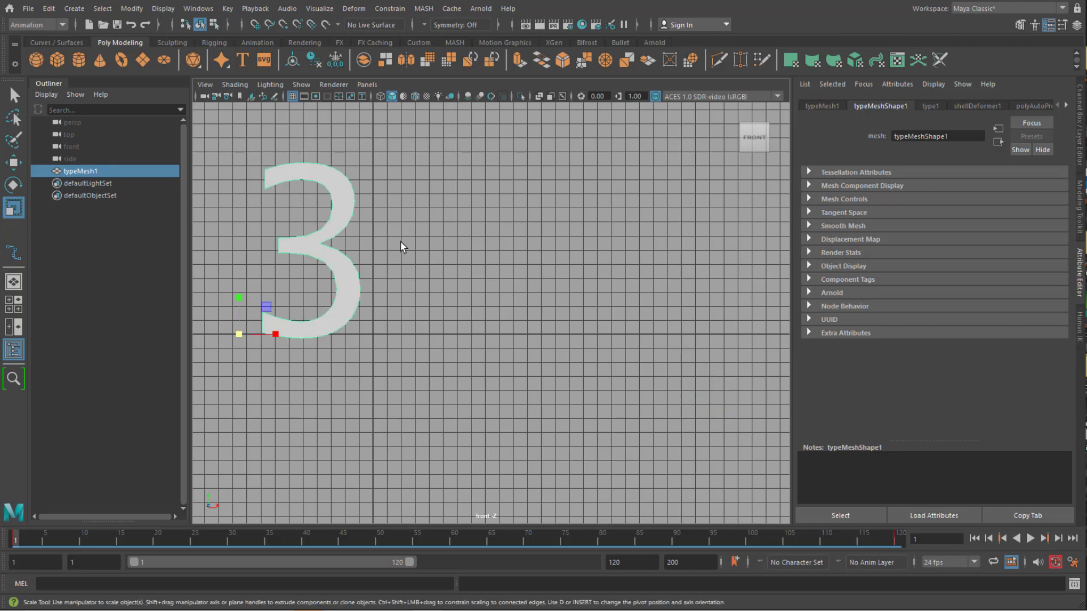
Create a NURBS cone at the origin, parent it to the type mesh, and check the hierarchy in the Outliner.
left_click(69, 42)
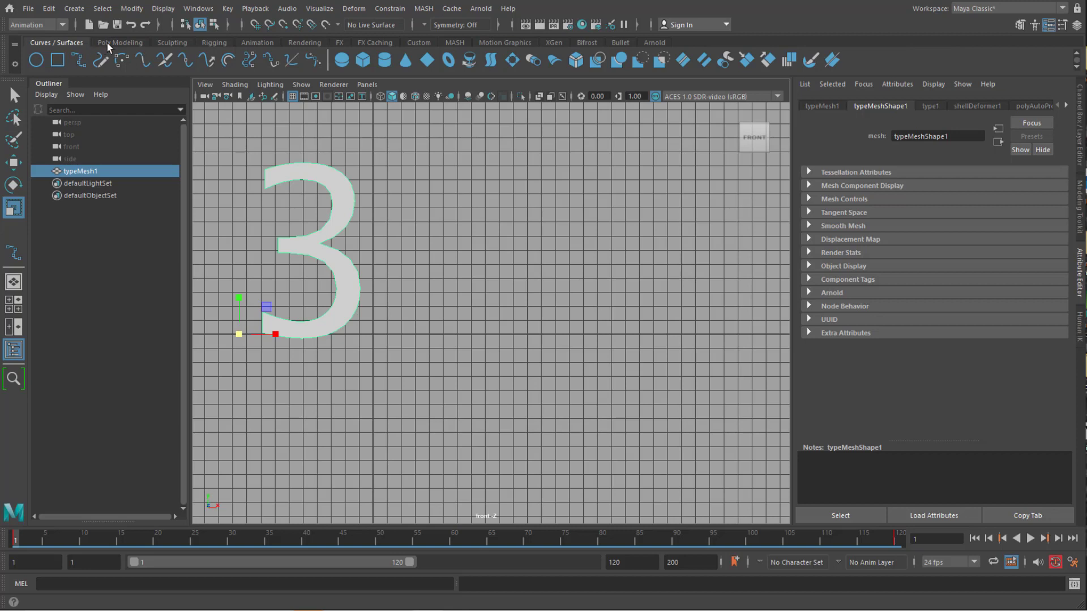
left_click(405, 62)
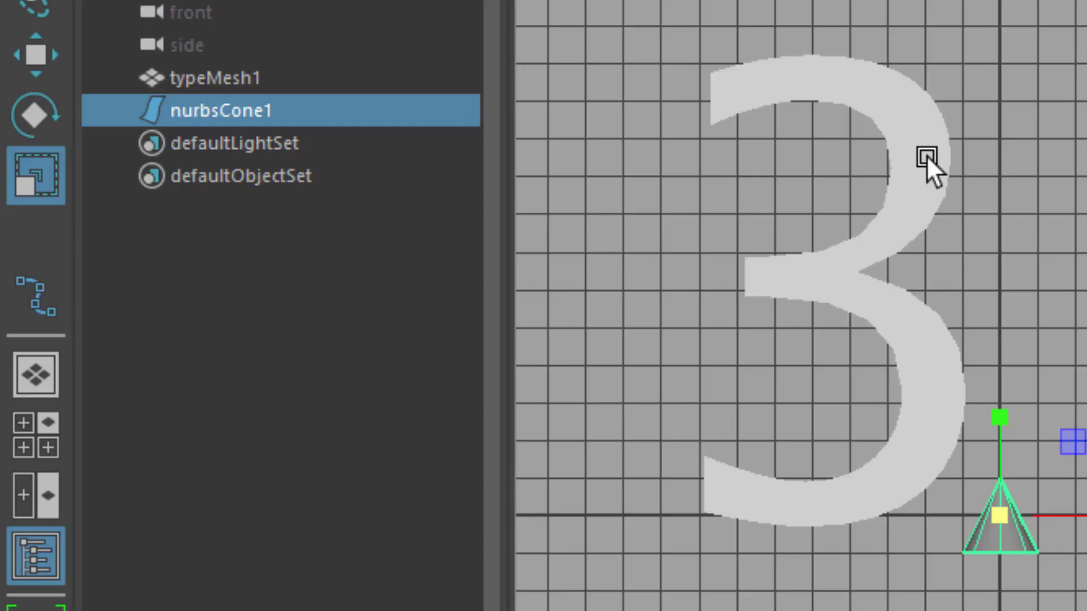
left_click(345, 200, "shift")
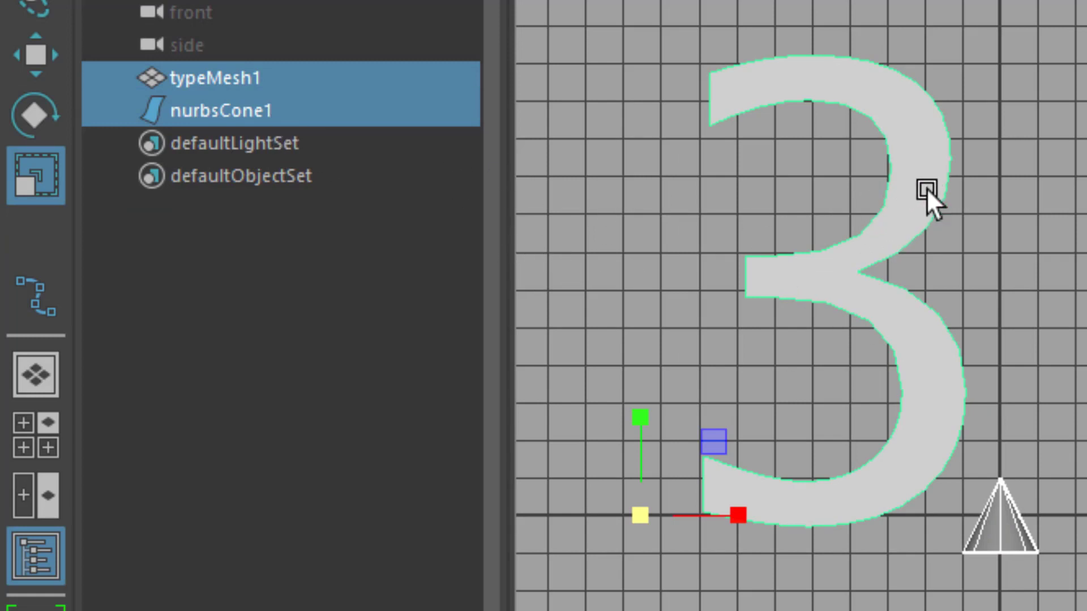
key("p")
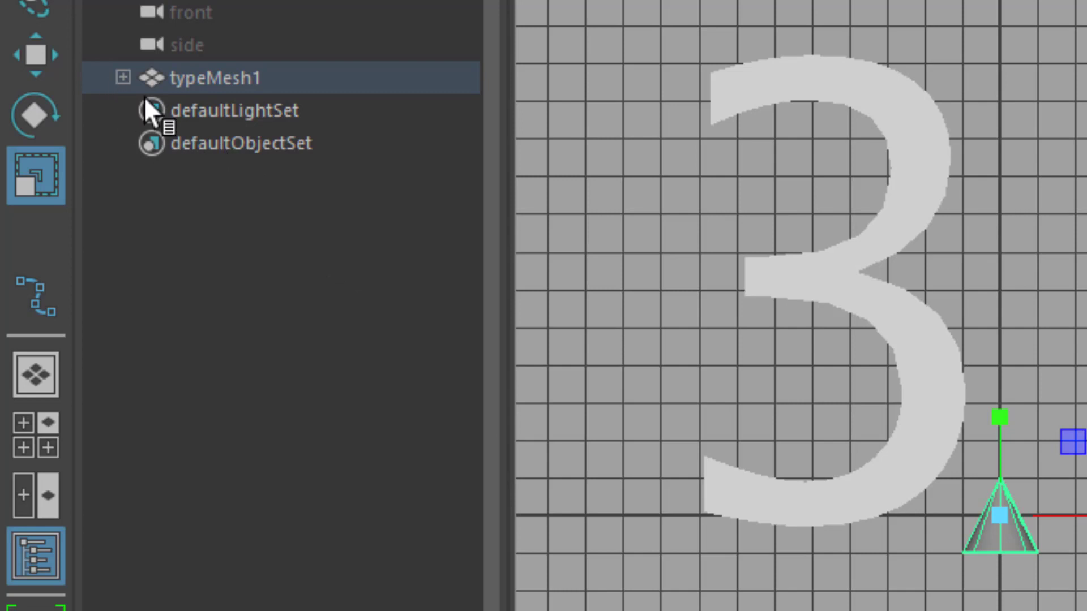
left_click(123, 78)
middle_click_drag(168, 103, 110, 86)
left_click(119, 80)
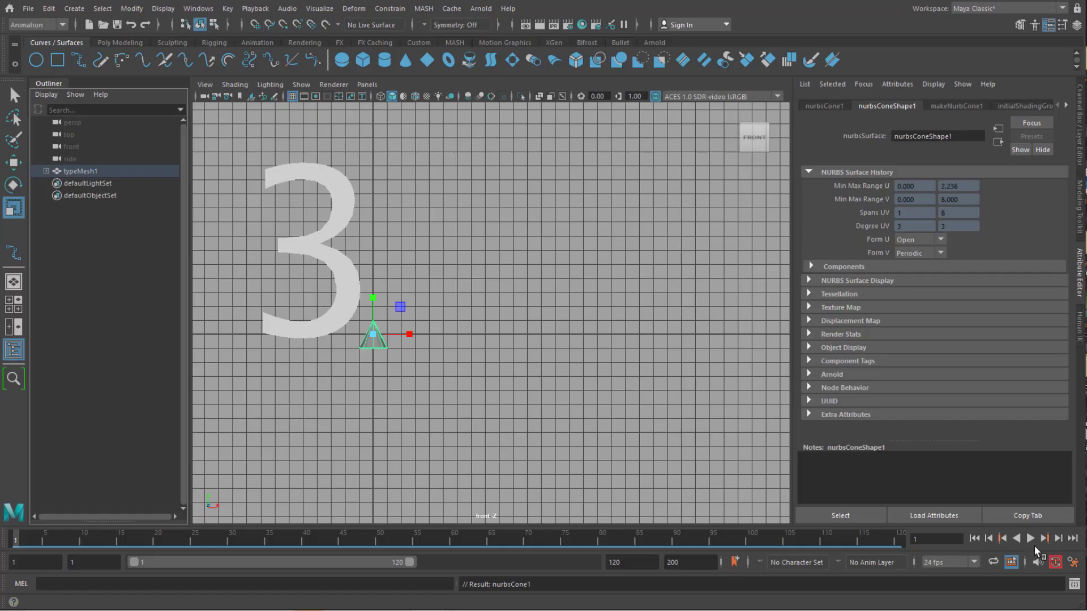
Play the animation to check how the parented cone follows the 3, stop it, and clear the selection.
left_click(1030, 539)
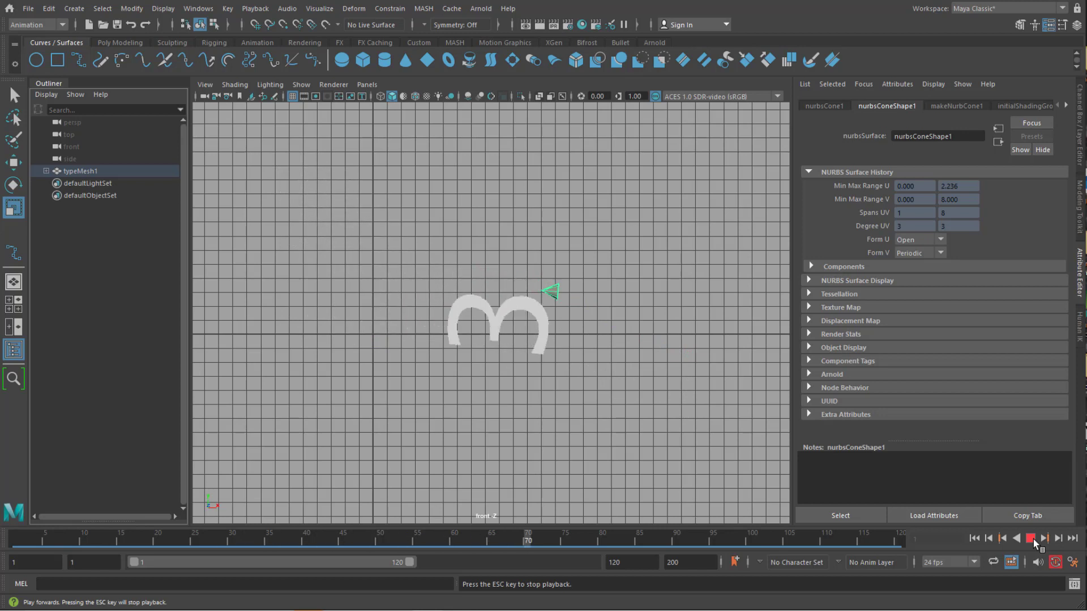
left_click(1032, 540)
left_click(598, 318)
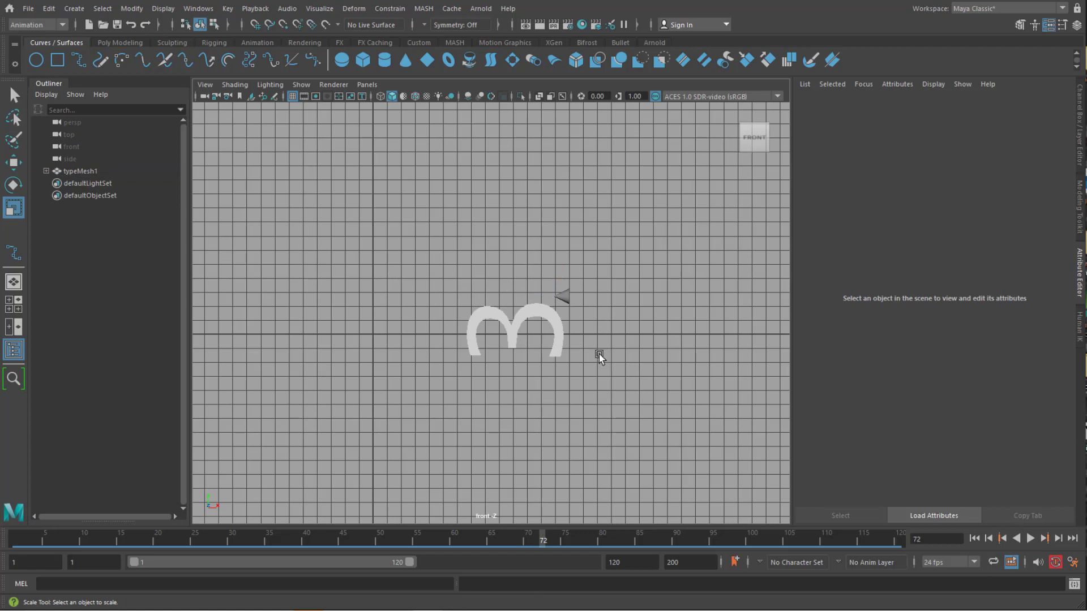
Move the cone to sit beside the middle of the 3 and key it at frame 1.
left_click(567, 299)
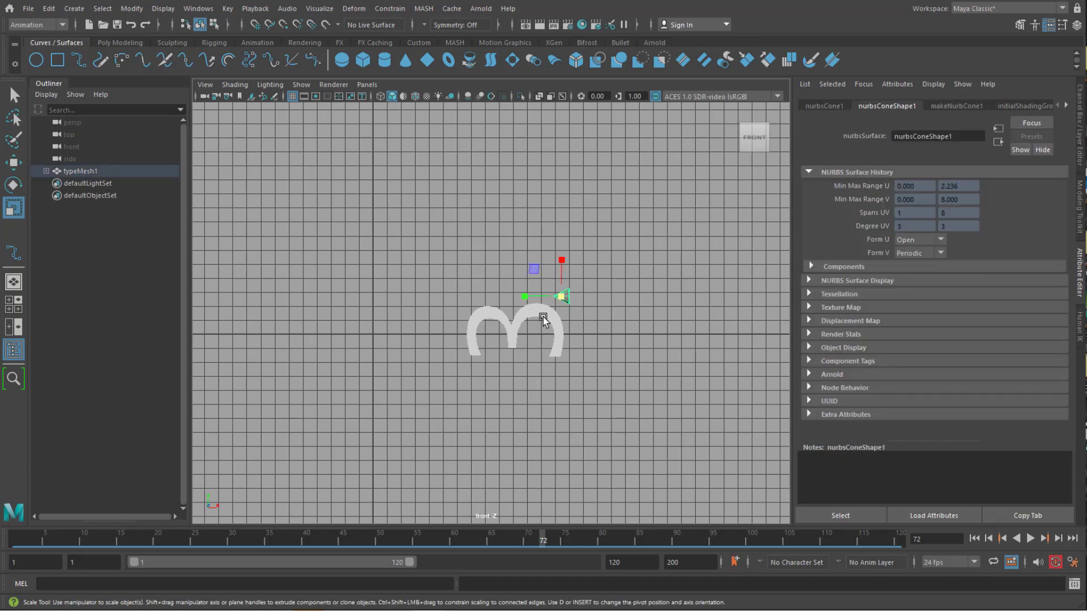
key("w")
left_click_drag(599, 298, 552, 301)
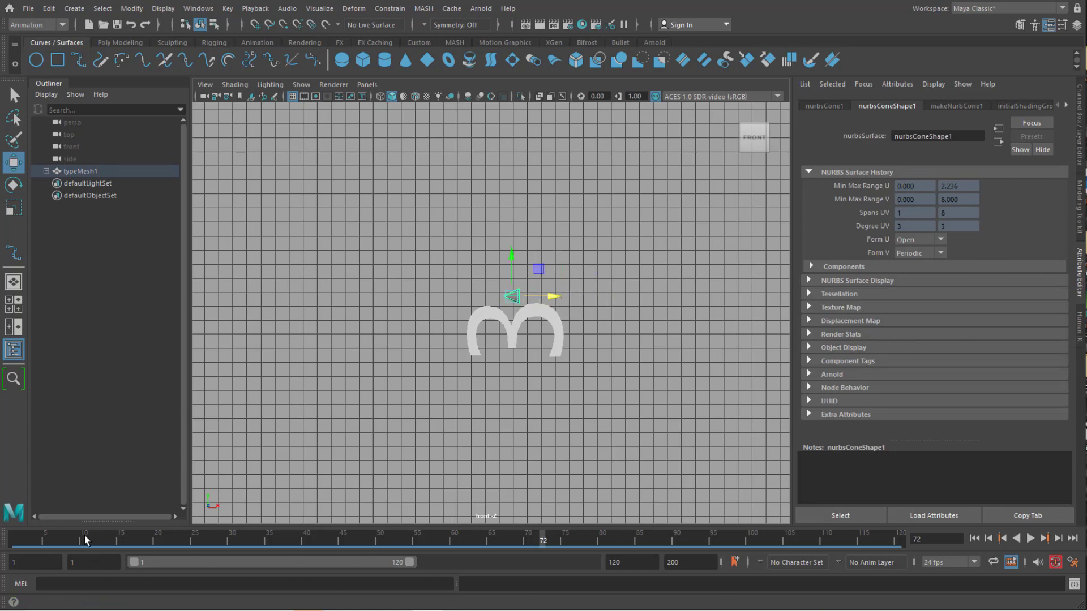
left_click_drag(86, 540, 15, 541)
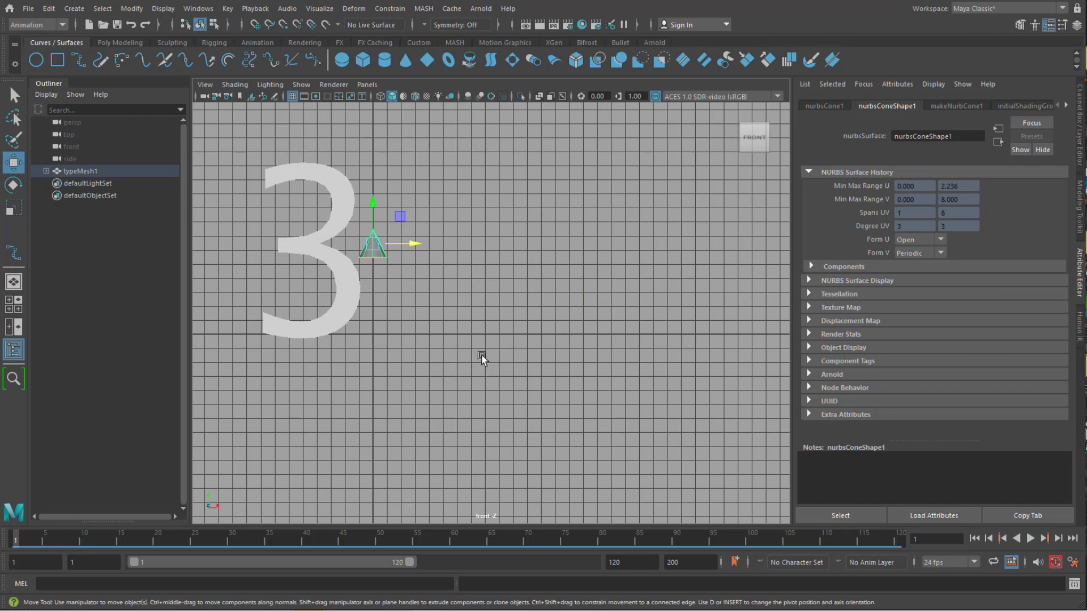
key("s")
At frame 120, move the cone to the other side of the small 3, key it, and play the animation from the start.
left_click_drag(630, 541, 902, 510)
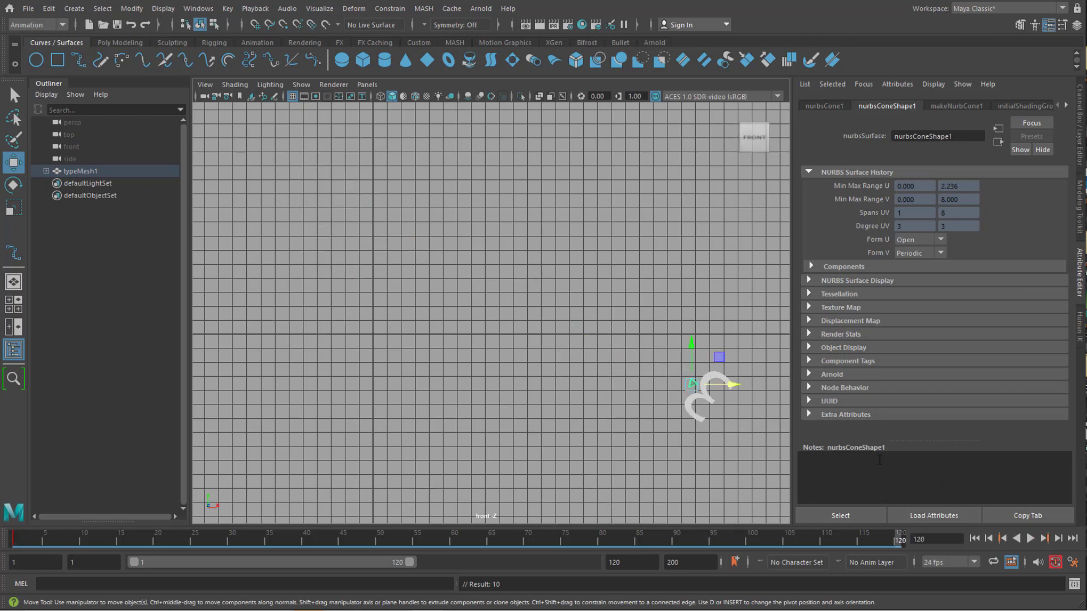
left_click_drag(692, 388, 735, 414)
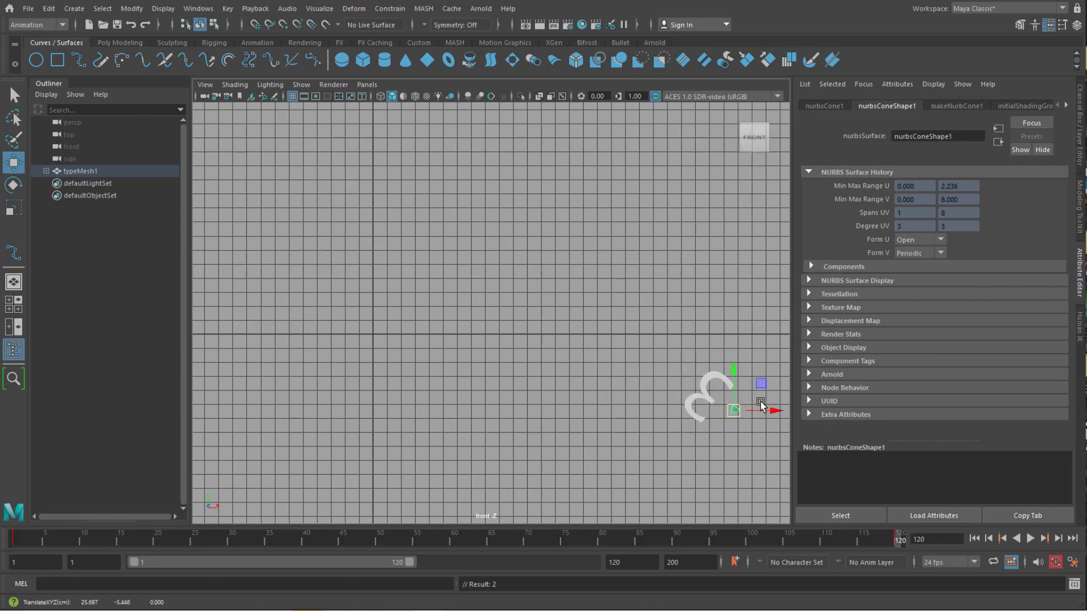
left_click(975, 539)
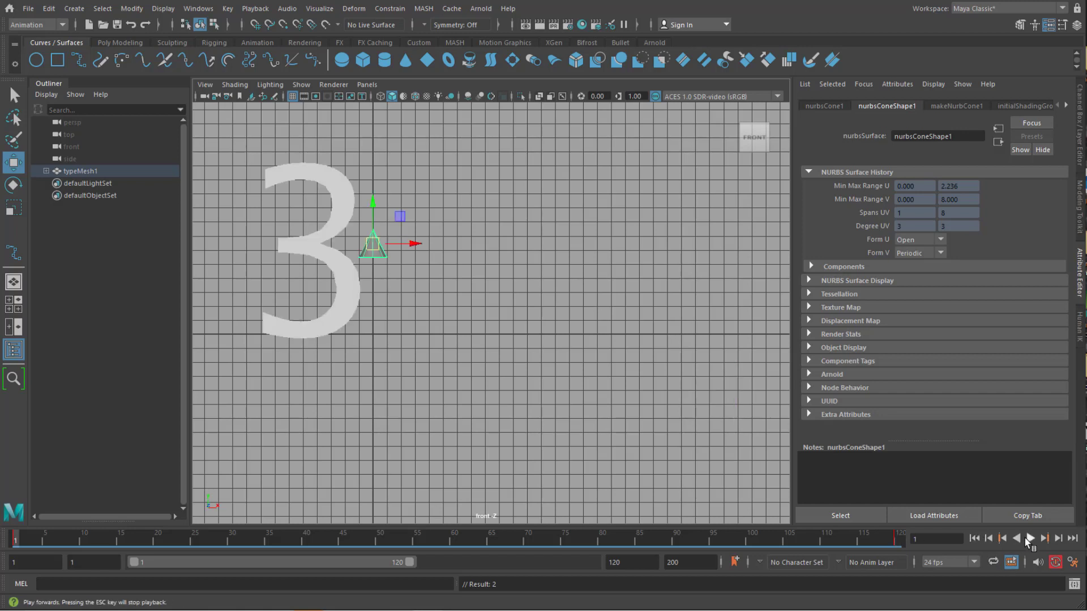
left_click(1029, 538)
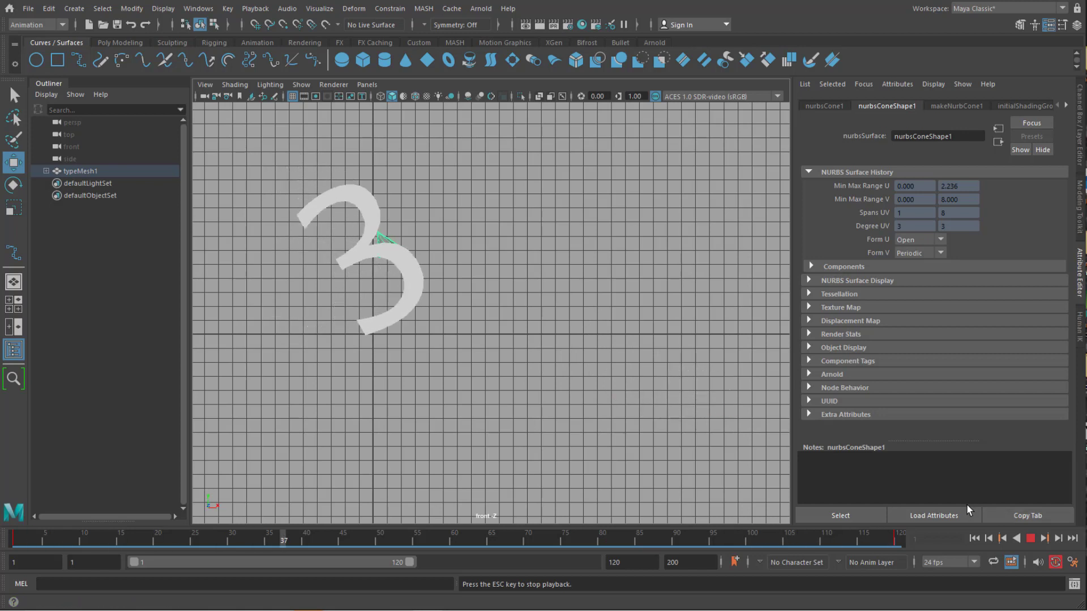
left_click(1030, 539)
Start a new empty scene without saving the current one.
left_click(28, 8)
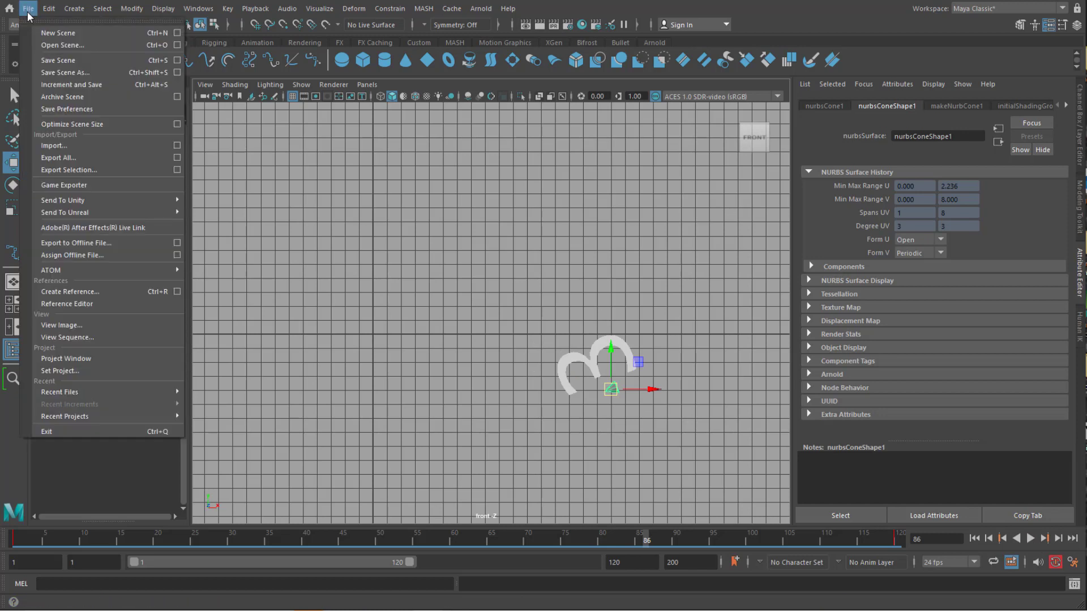
left_click(45, 33)
left_click(565, 303)
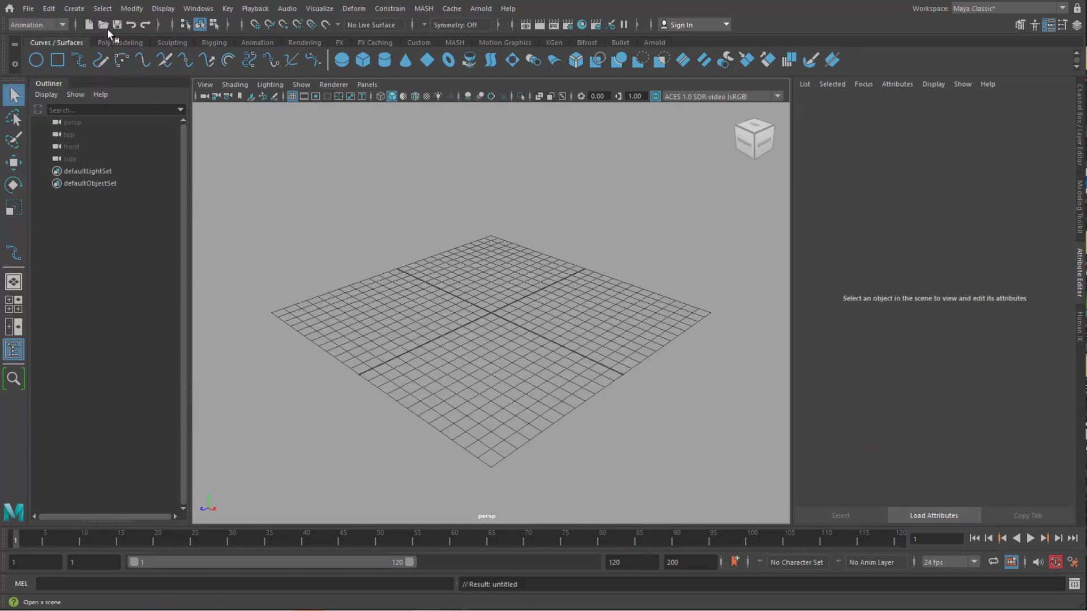
Set the linear working unit to meter in the preferences, save them, and reframe the perspective view on the grid.
left_click(198, 10)
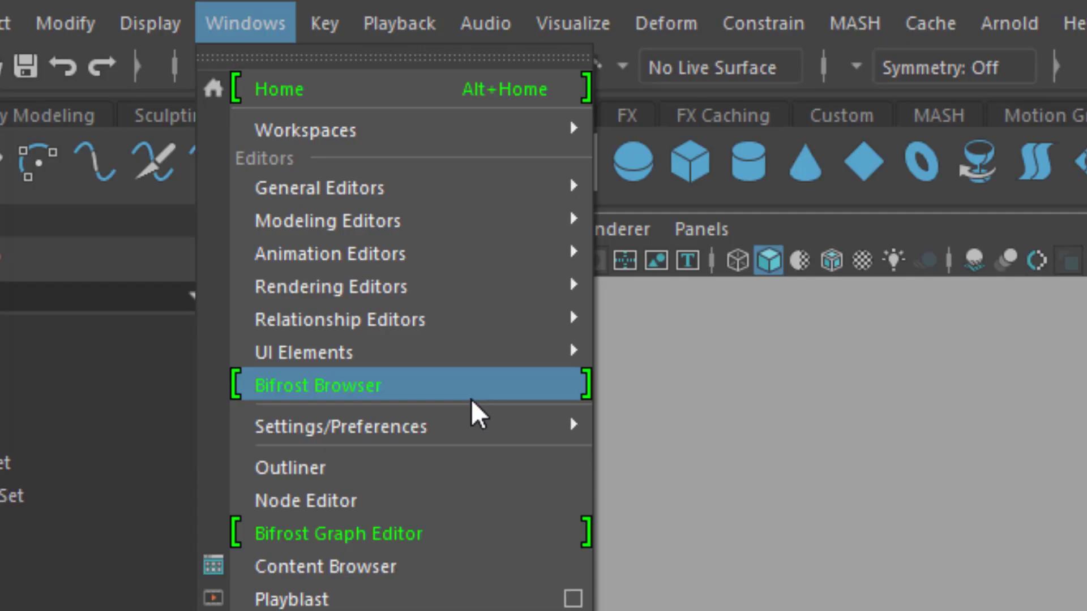
mouse_move(290, 162)
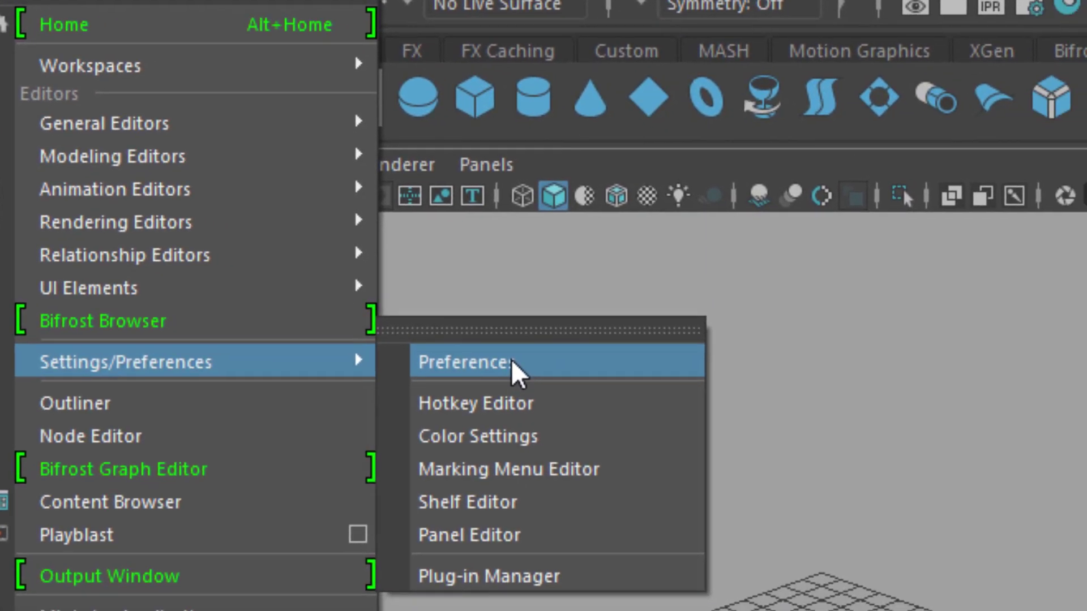
left_click(511, 359)
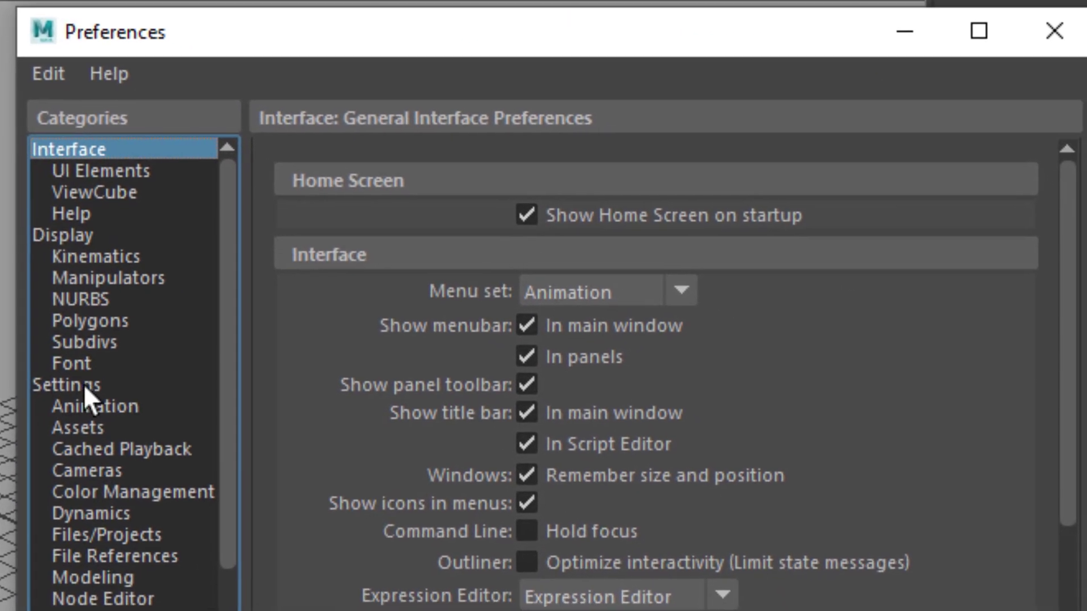
left_click(216, 423)
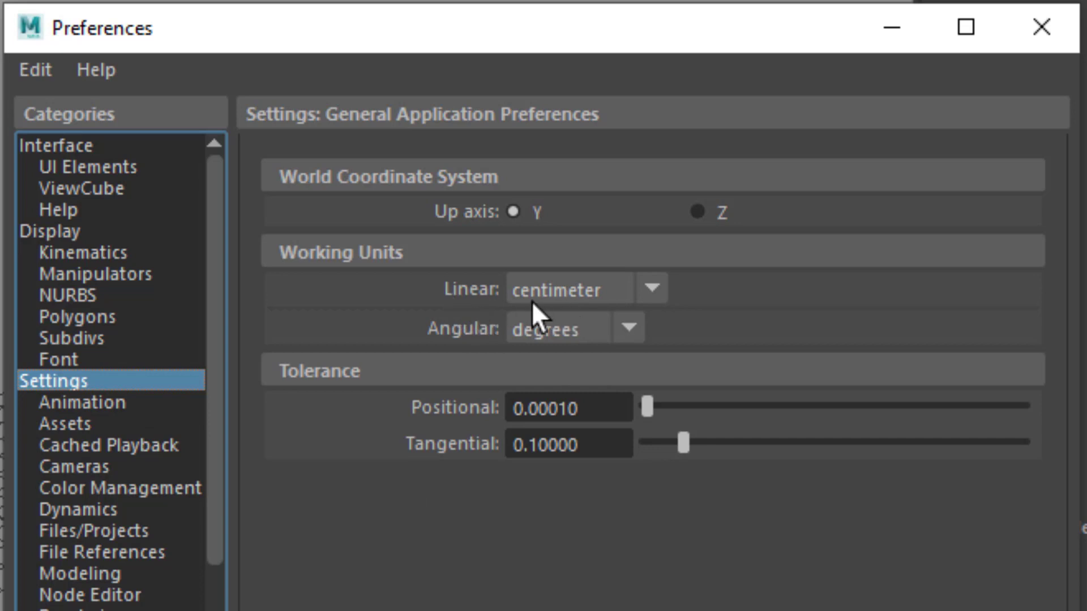
left_click(653, 290)
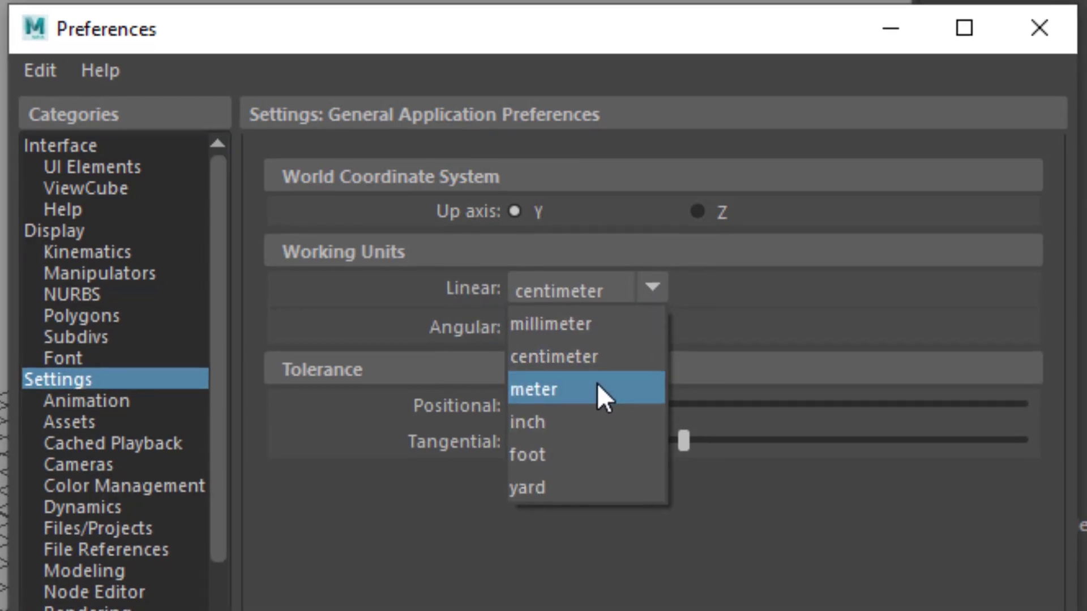
left_click(596, 382)
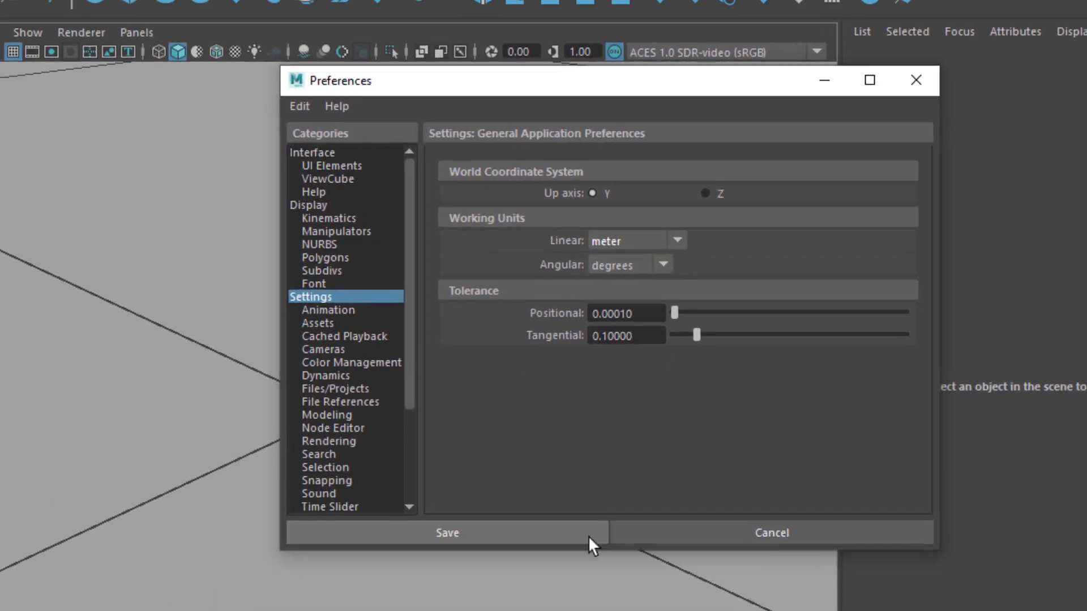
left_click(589, 534)
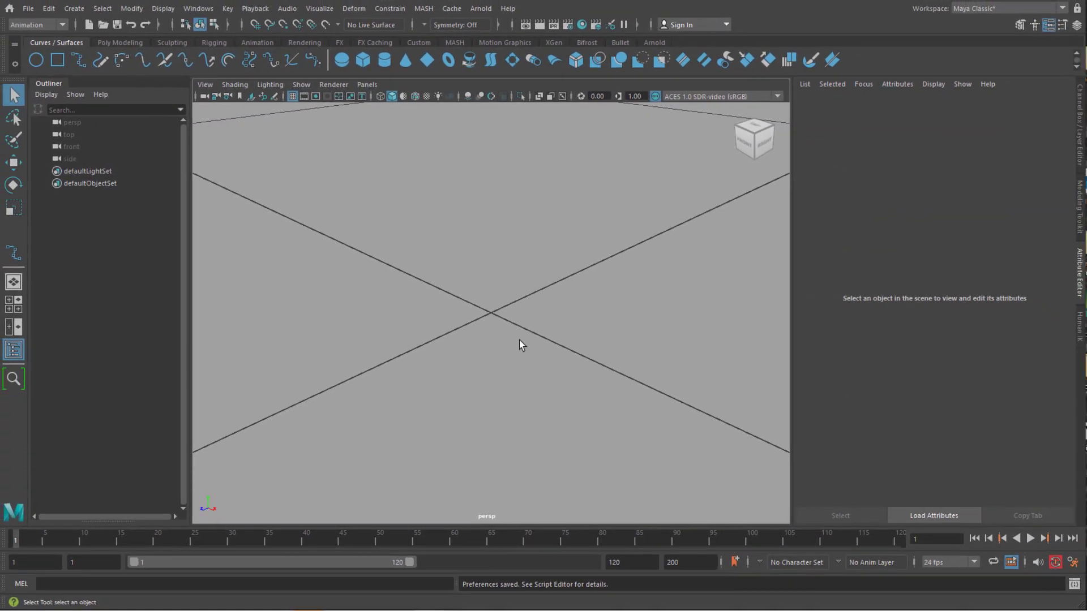
key("f")
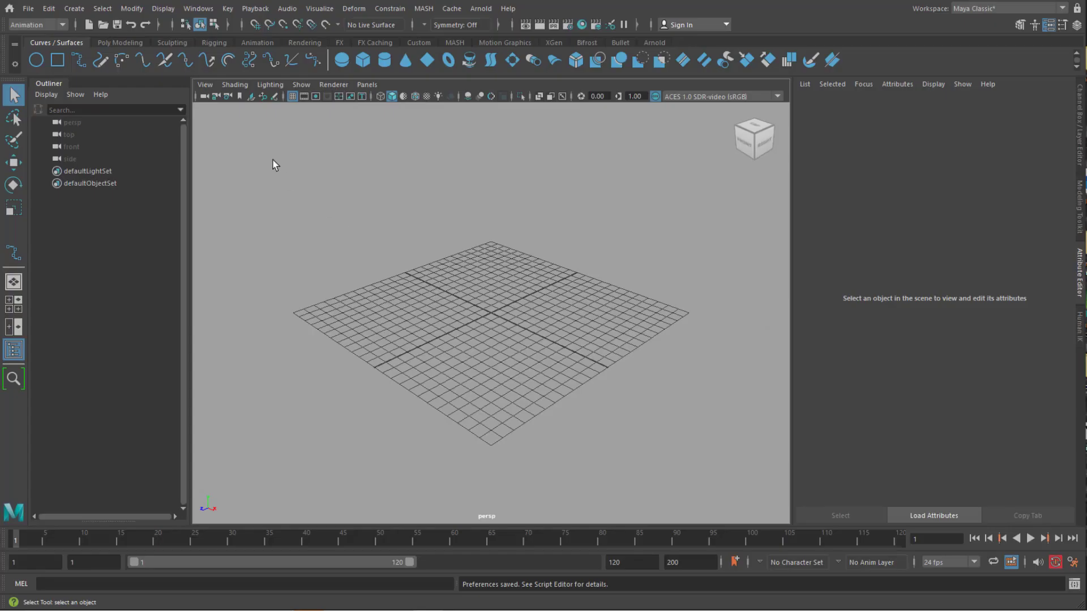
Open the Content Browser and show the FBX motion capture examples under Examples > Animation > Motion_Capture.
left_click(199, 11)
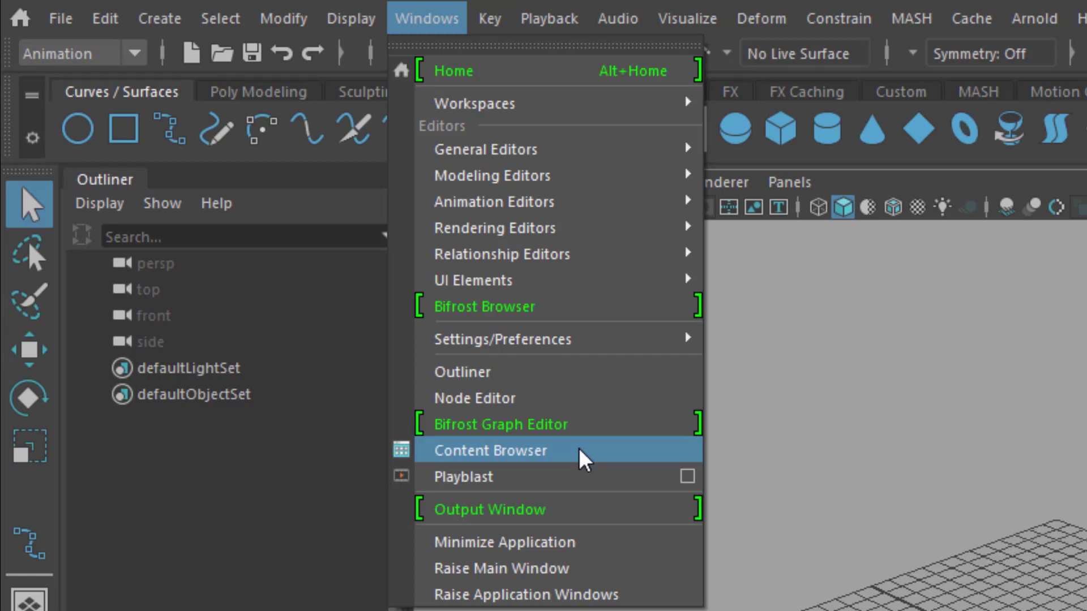
mouse_move(549, 167)
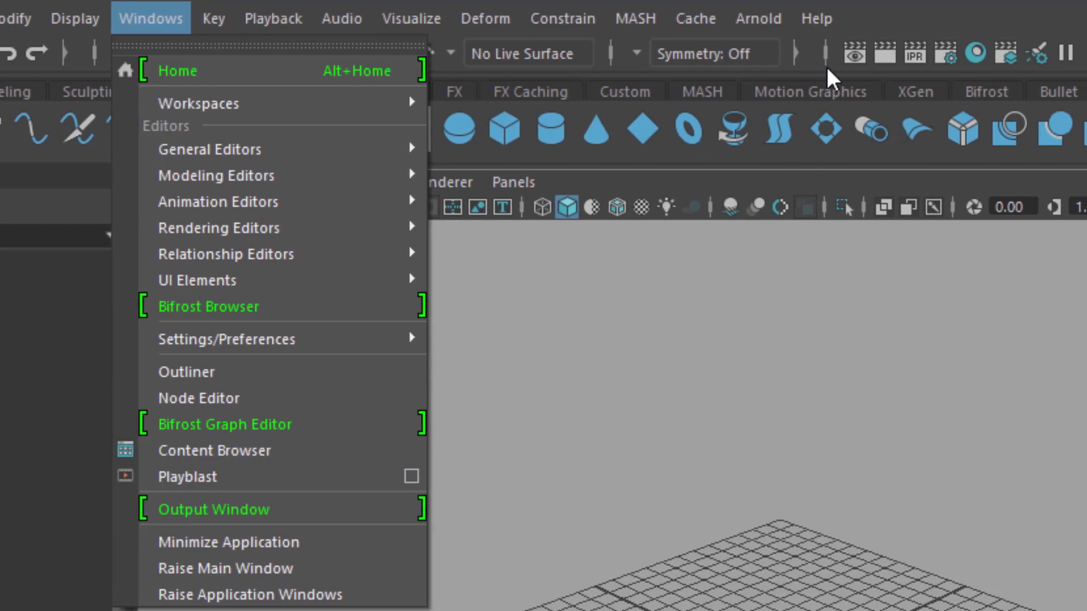
mouse_move(801, 20)
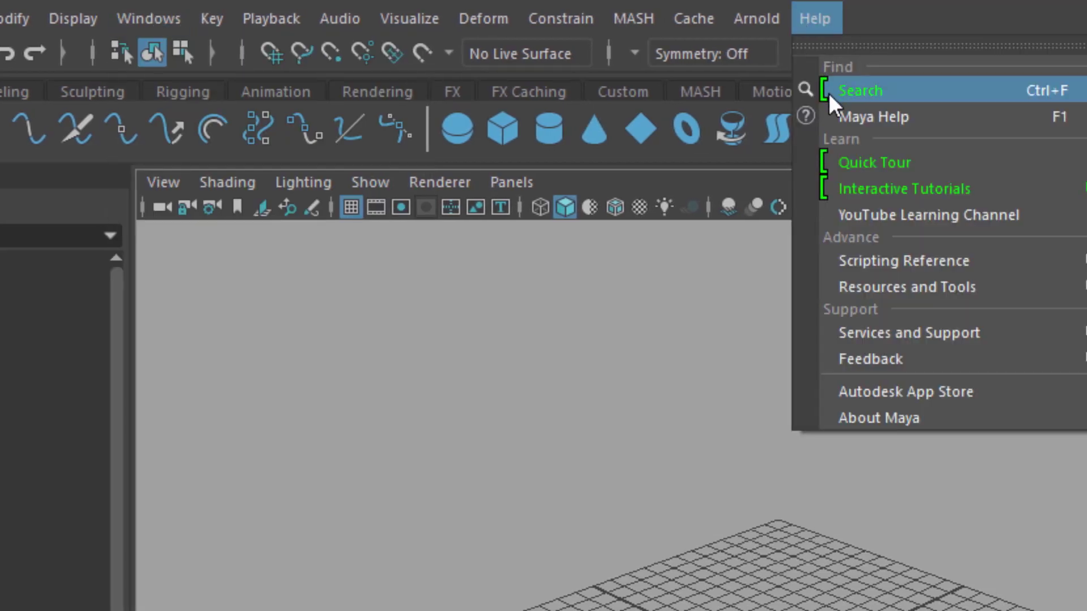
mouse_move(161, 22)
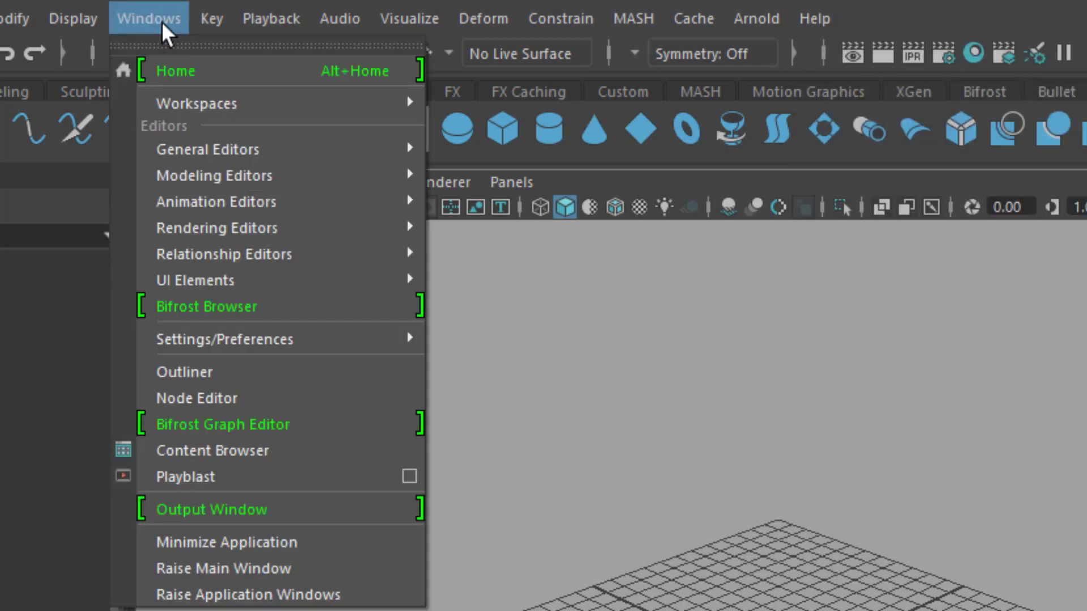
left_click(273, 456)
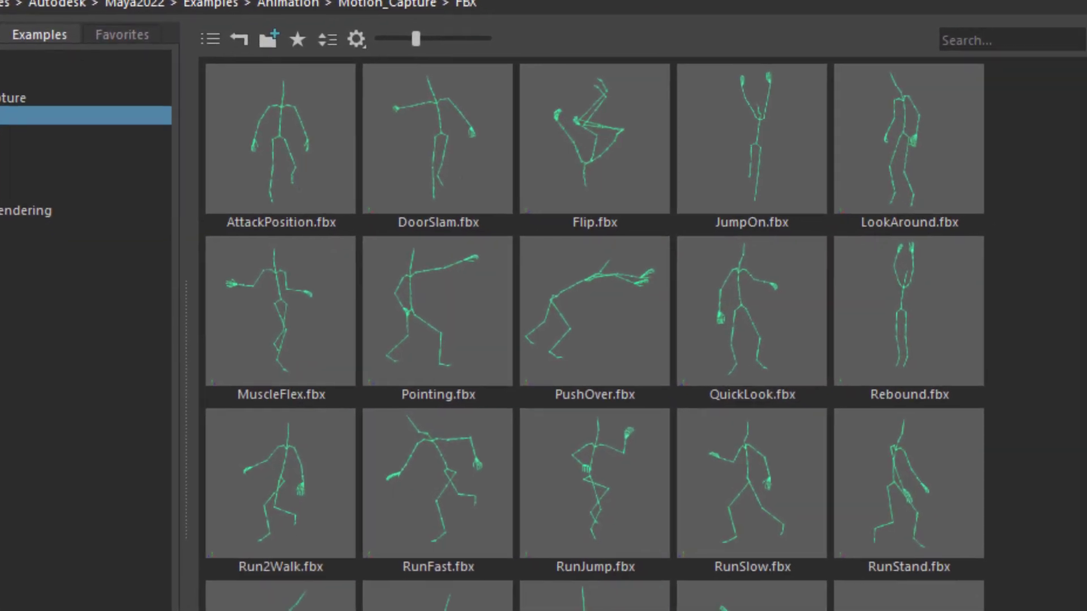
Import the WalkTurn45L.fbx motion capture example into the scene and close the Content Browser.
left_click_drag(1079, 258, 1082, 409)
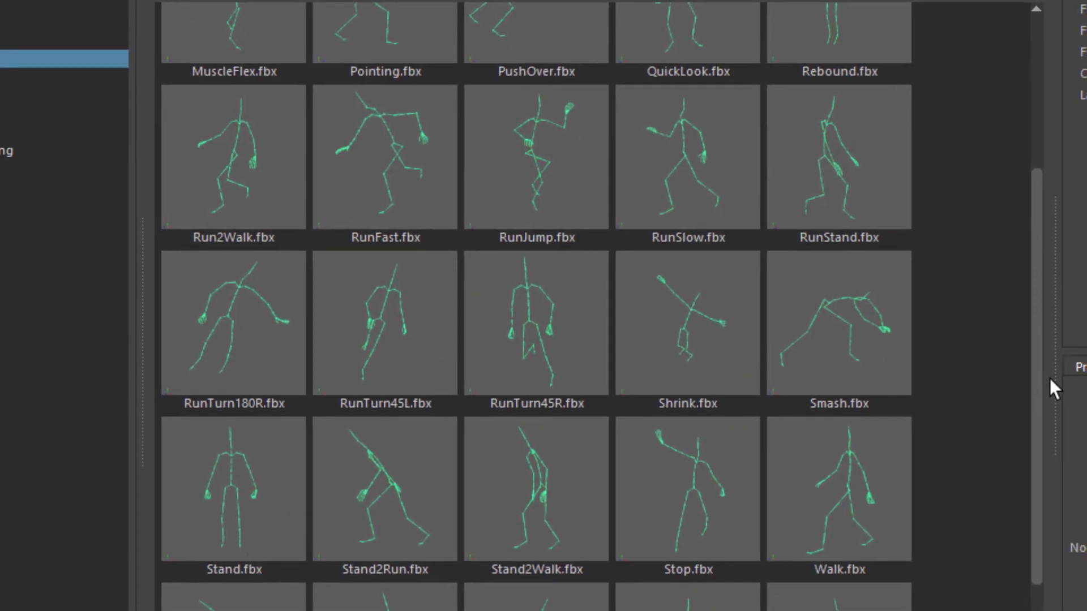
left_click_drag(1060, 387, 1038, 420)
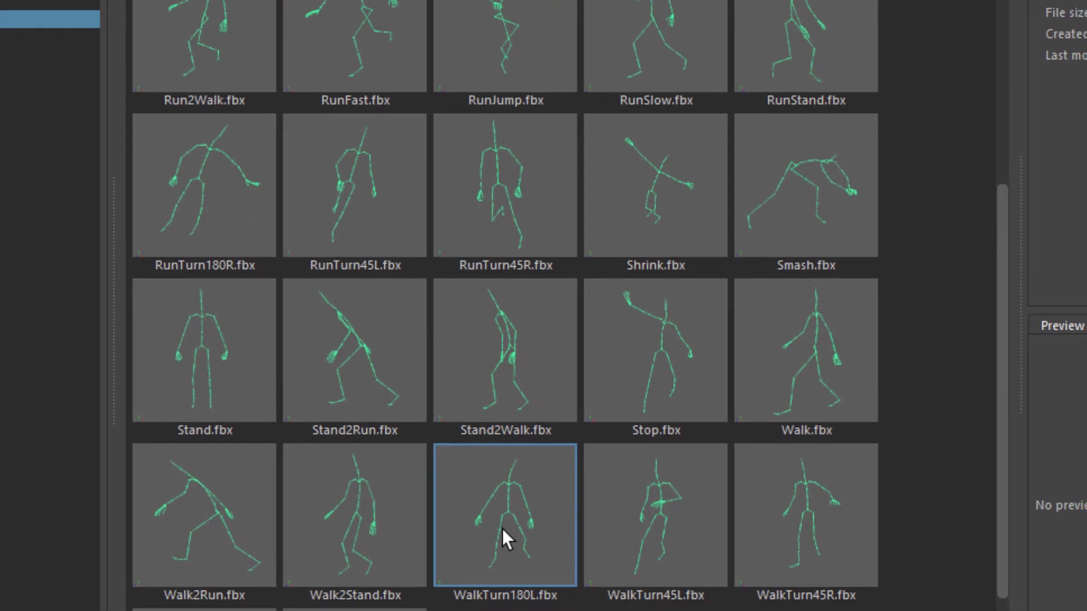
left_click(678, 535)
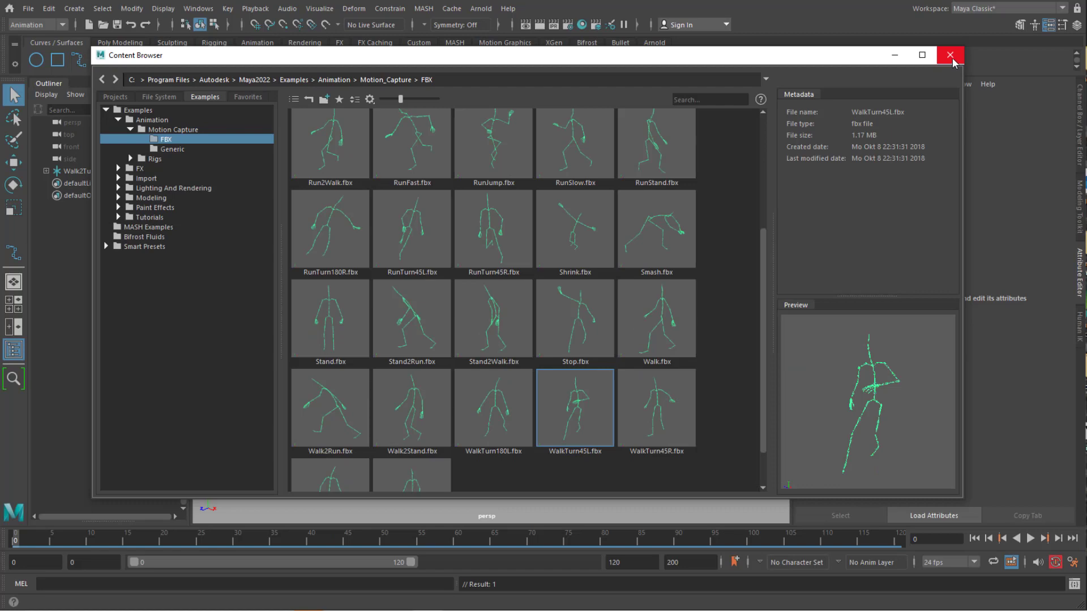
left_click(949, 53)
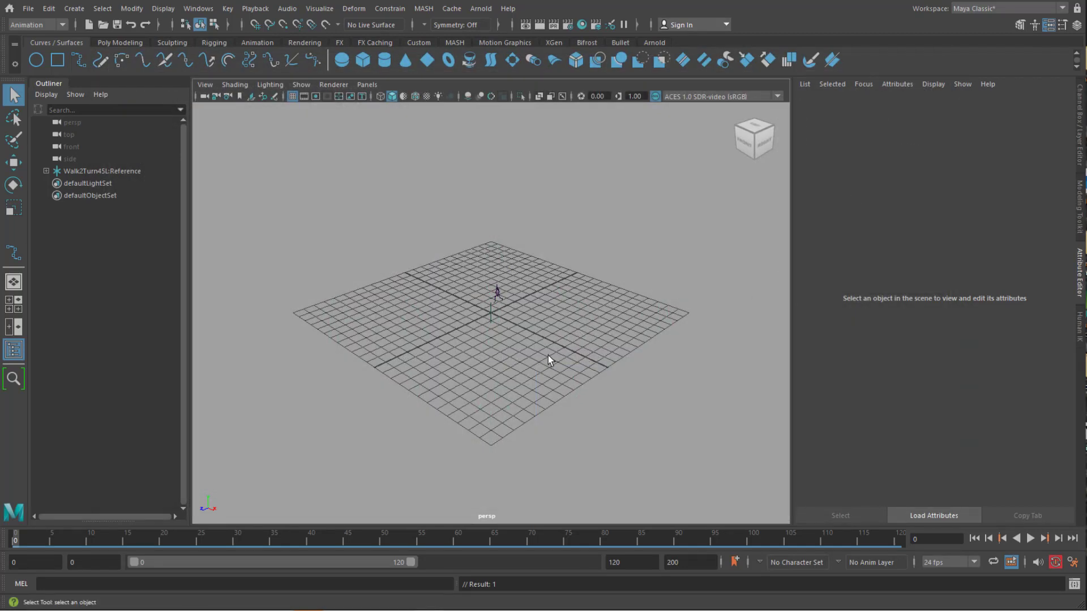
Play the imported walk animation with the perspective view closer to the skeleton, and stop the playback.
right_click_drag(497, 359, 662, 358, "alt")
mouse_move(635, 368)
left_mouse_down("alt")
mouse_move(630, 338)
mouse_move(629, 354)
left_mouse_up("alt")
right_click_drag(586, 353, 705, 357, "alt")
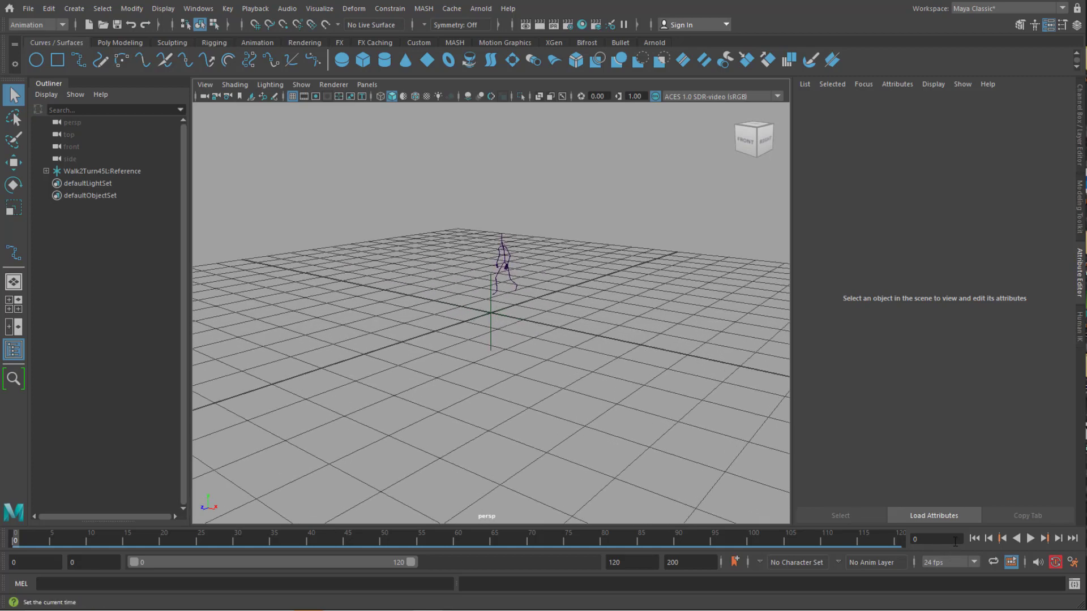
left_click(1030, 538)
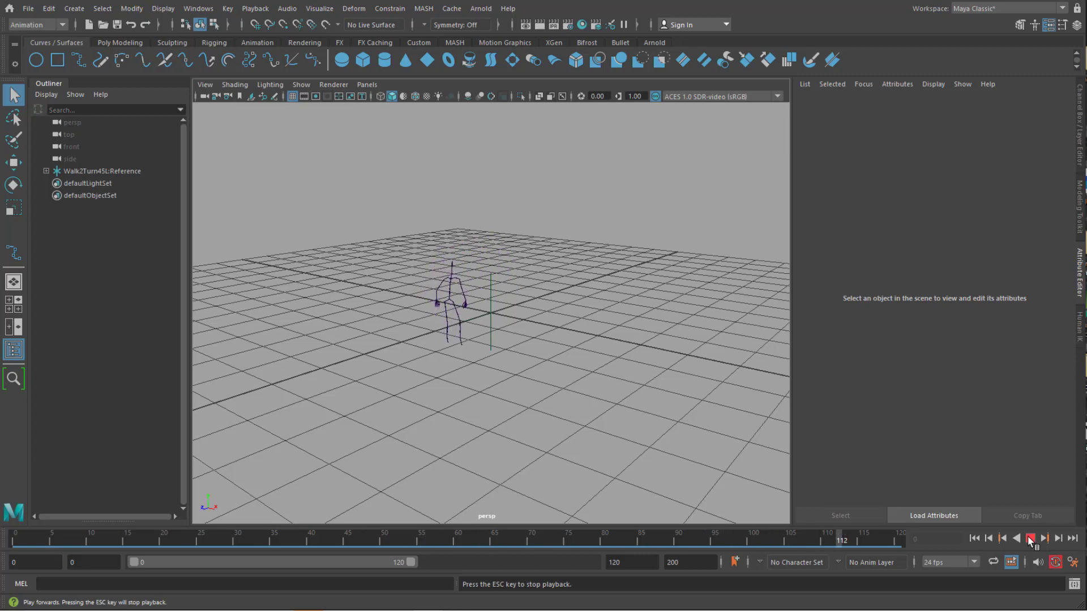
left_click(1030, 539)
Go to frame 47 and examine the walking skeleton's joints and hands up close from the side.
right_click_drag(472, 418, 745, 427, "alt")
middle_click_drag(628, 381, 612, 458, "alt")
right_click_drag(534, 395, 601, 407, "alt")
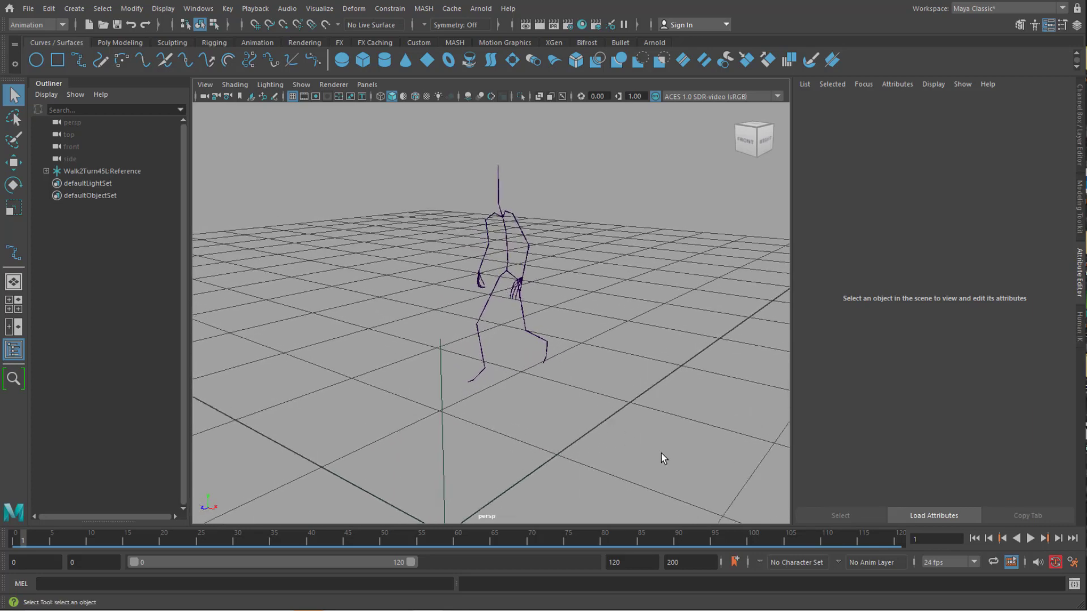
left_click_drag(564, 438, 526, 470, "alt")
left_click_drag(350, 541, 361, 538)
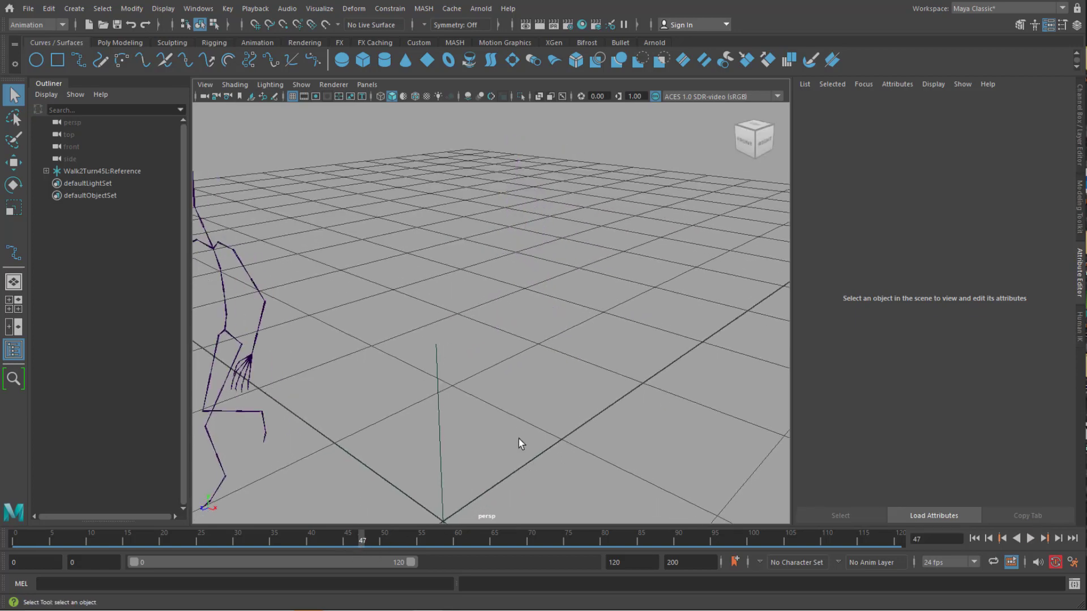
middle_click_drag(519, 439, 776, 372, "alt")
left_click_drag(607, 435, 563, 420, "alt")
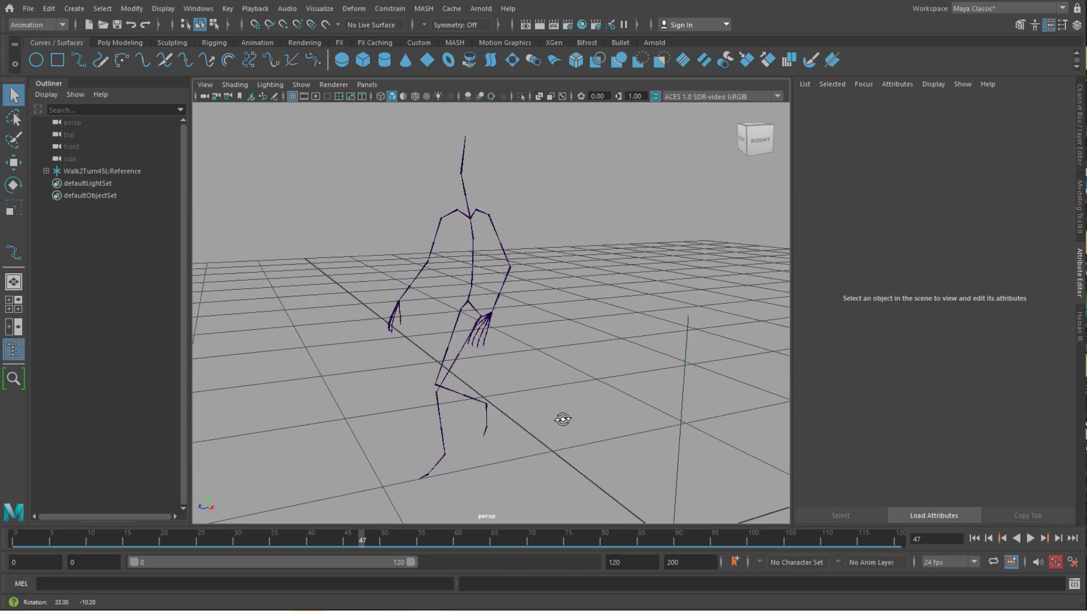
right_click_drag(491, 403, 706, 418, "alt")
middle_click_drag(507, 393, 583, 444, "alt")
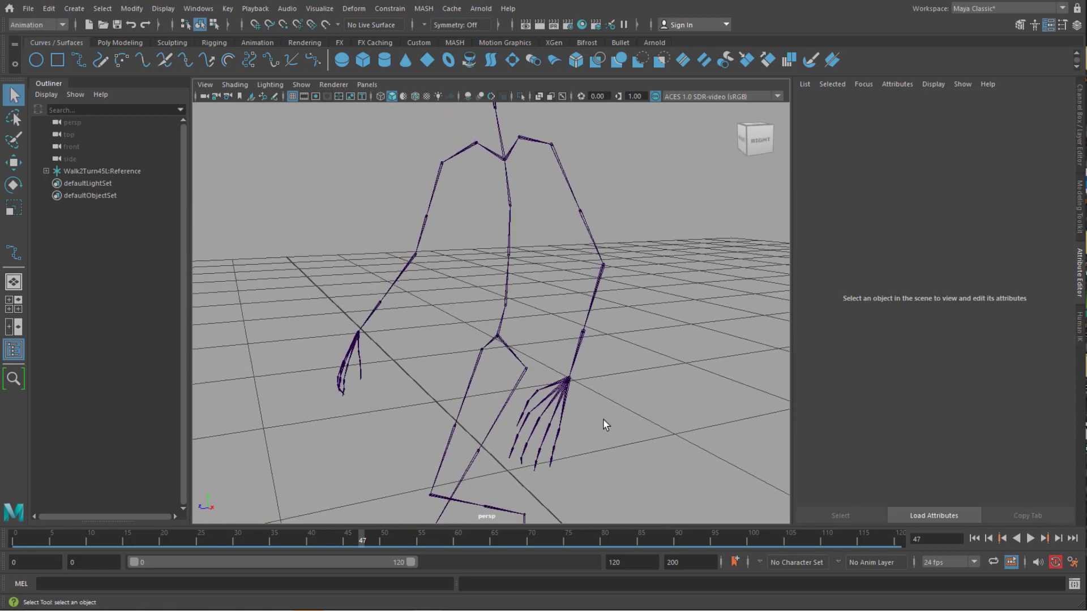
right_click_drag(603, 421, 482, 423, "alt")
left_click_drag(533, 432, 626, 440, "alt")
right_click_drag(626, 440, 531, 439, "alt")
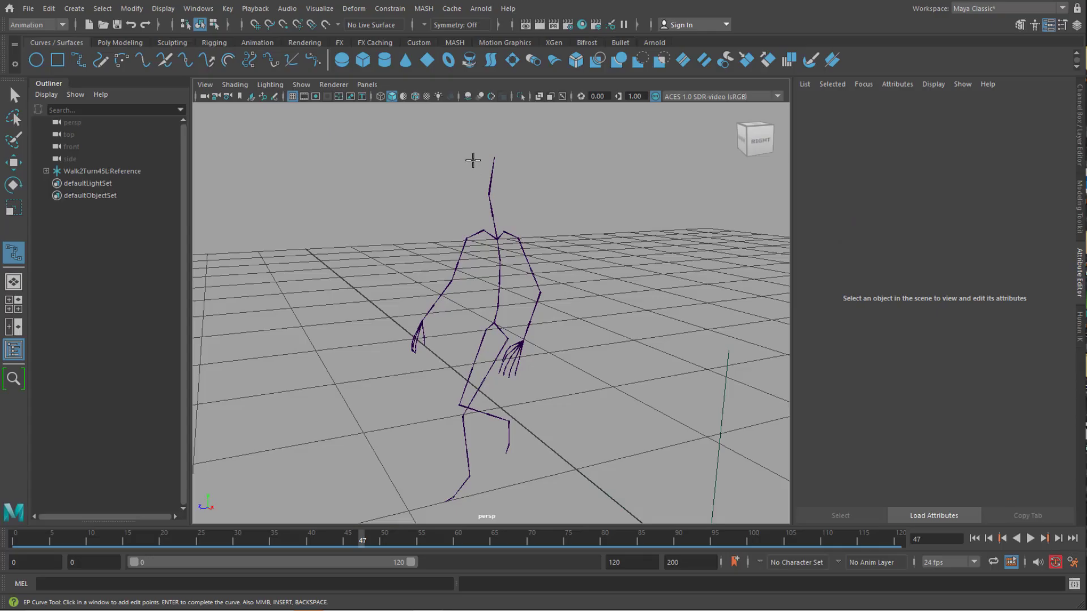
Test-render the skeleton with a temporary Arnold skydome light, and delete the light.
left_click(481, 9)
mouse_move(518, 73)
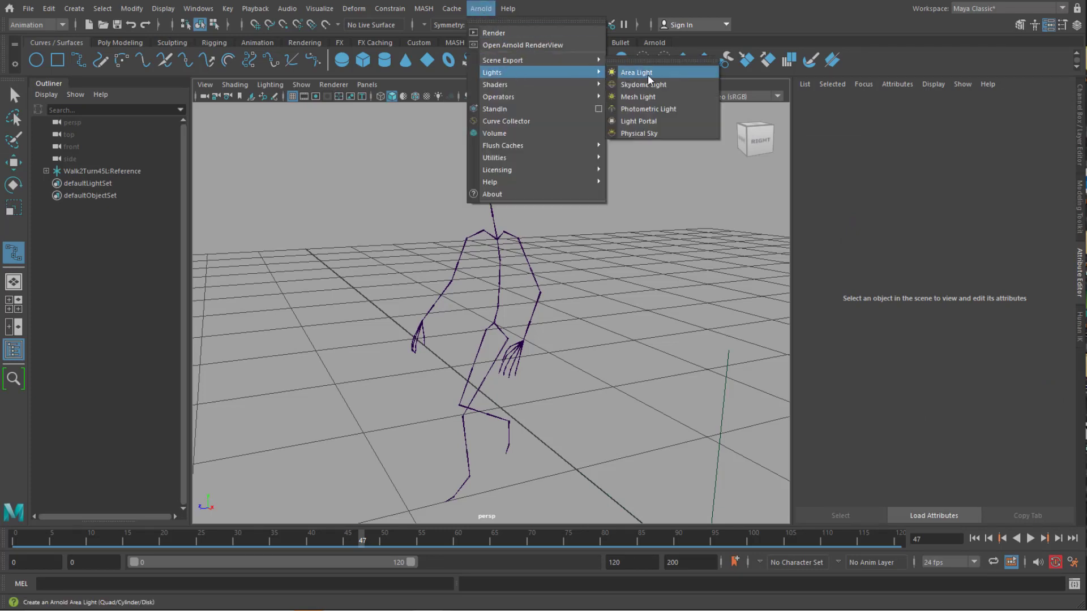
left_click(641, 84)
left_click(487, 10)
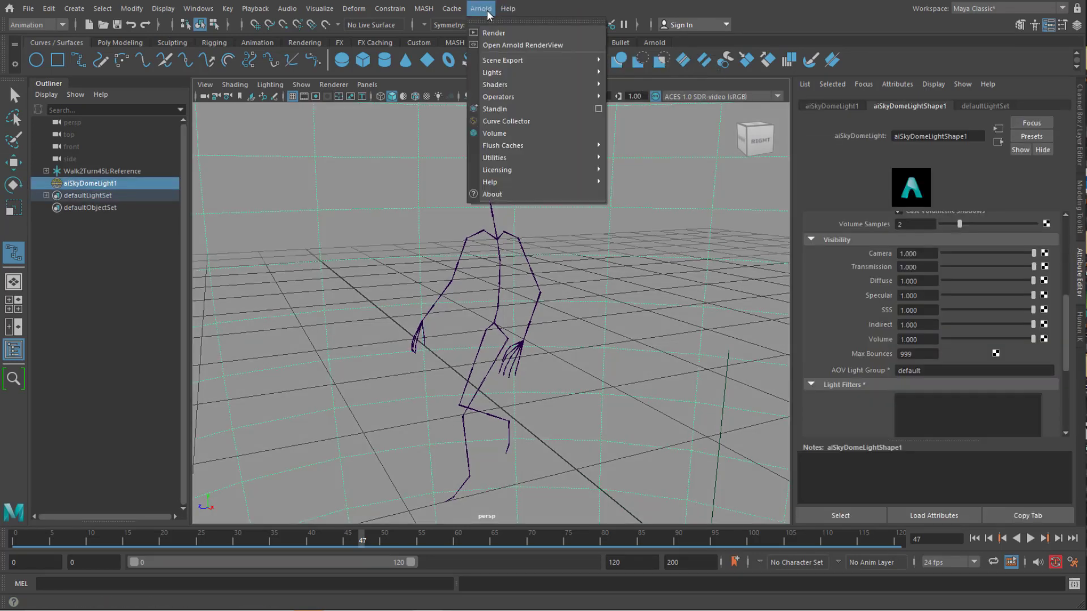
left_click(498, 33)
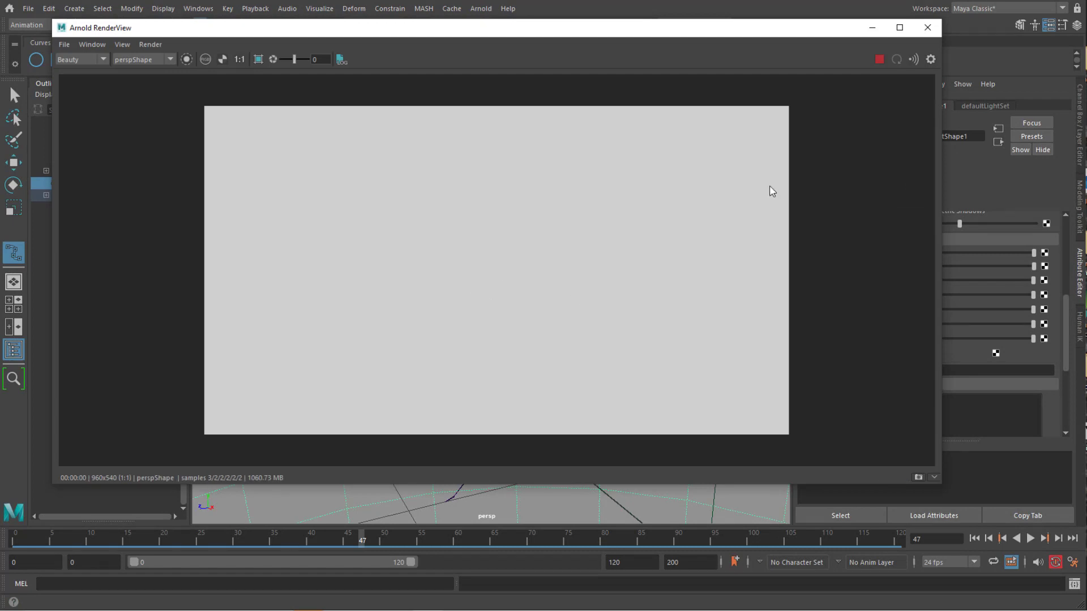
left_click(928, 32)
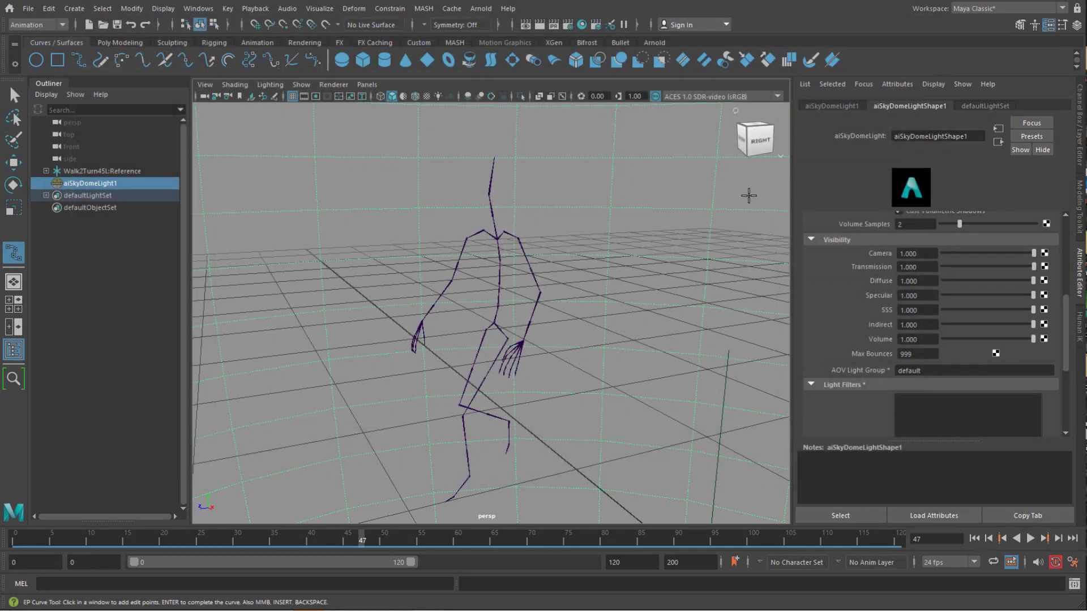
key("Delete")
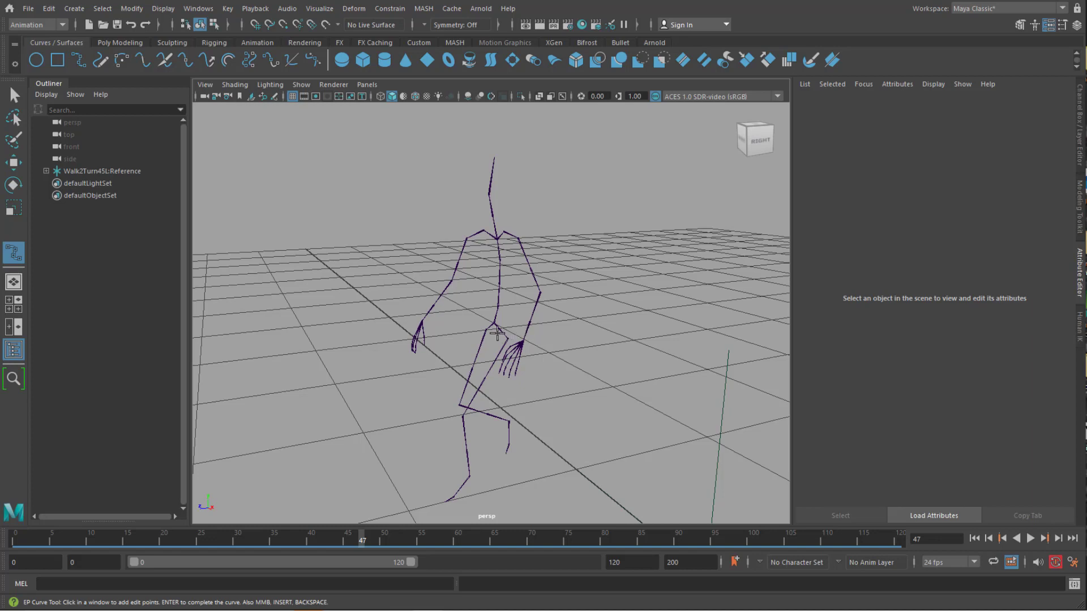
Increase the joint display size in the Kinematics display preferences.
right_click_drag(497, 334, 545, 338, "alt")
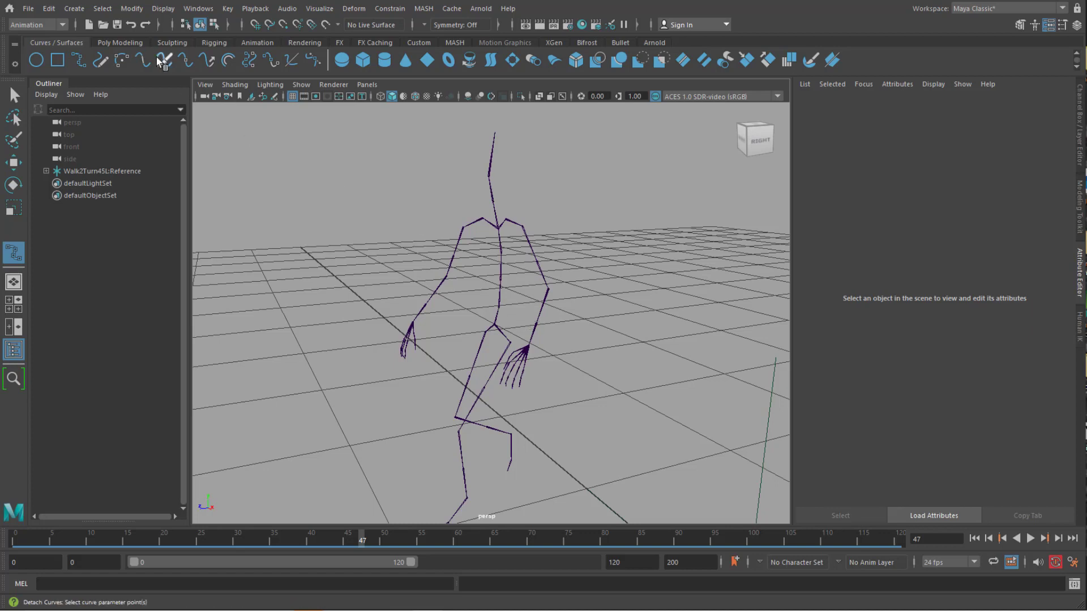
left_click(202, 10)
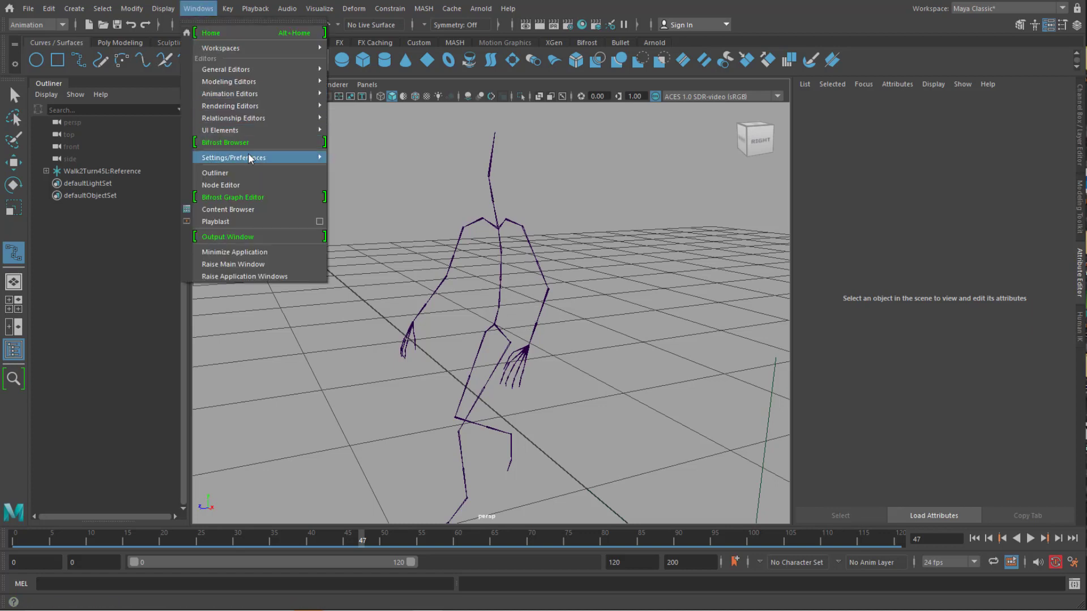
mouse_move(249, 156)
left_click(359, 158)
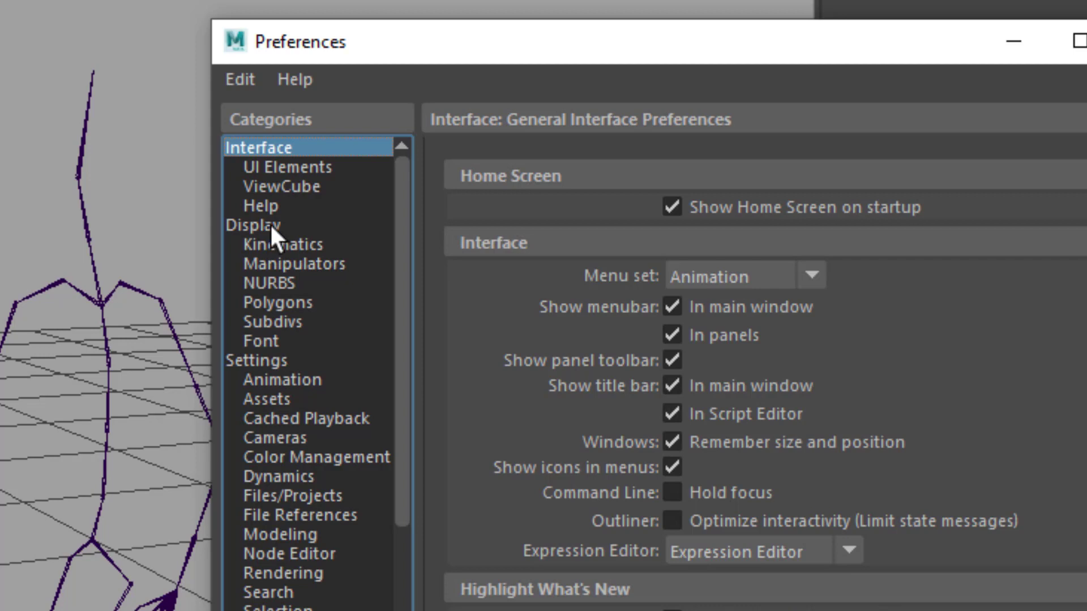
left_click(308, 247)
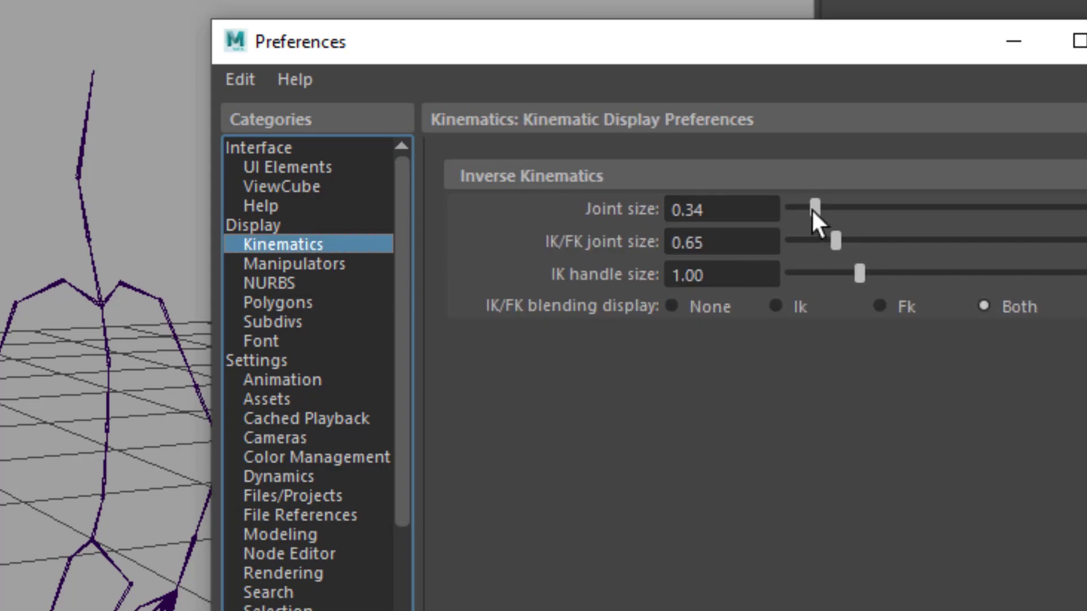
left_click_drag(814, 210, 921, 223)
left_click_drag(1008, 240, 1011, 241)
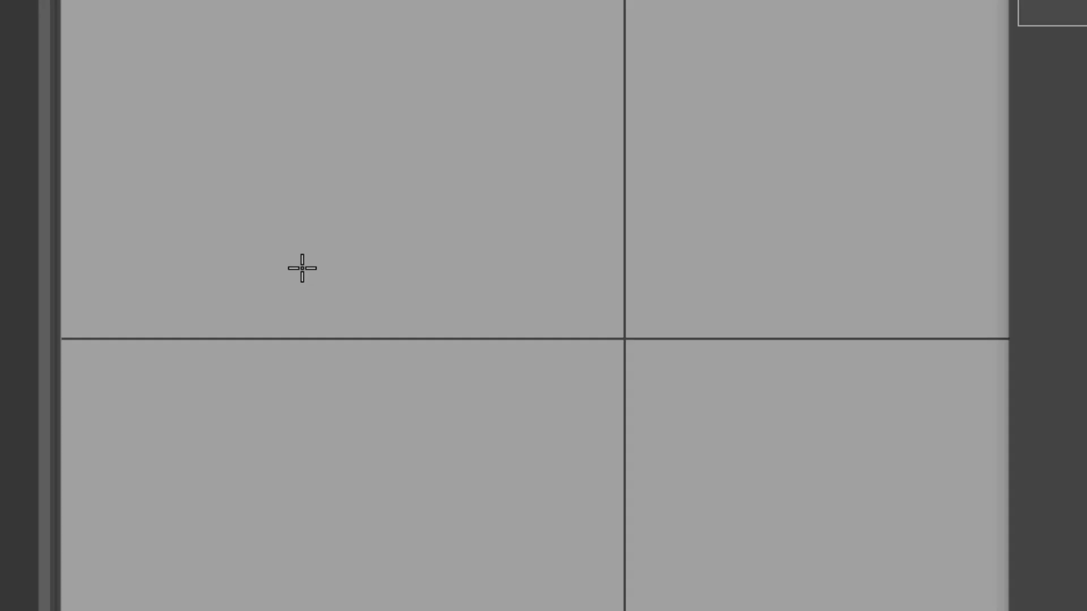
Draw a smooth S-shaped practice curve and a second practice curve through five points below it.
mouse_move(311, 268)
left_mouse_down()
mouse_move(687, 308)
mouse_move(783, 152)
mouse_move(750, 132)
left_mouse_up()
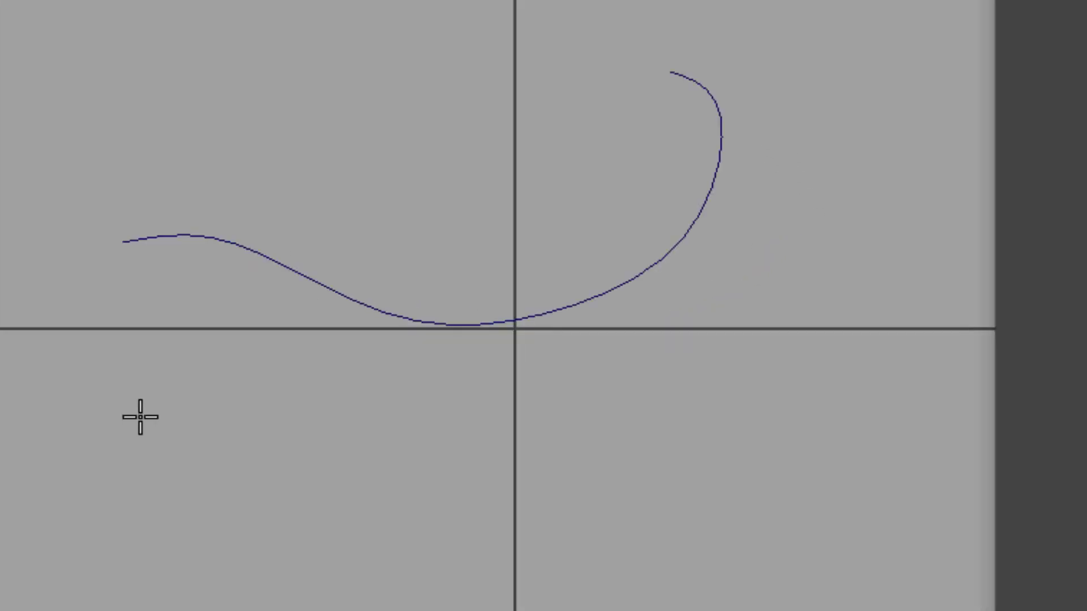
left_click(151, 419)
left_click(316, 452)
left_click(461, 495)
left_click(606, 436)
left_click(733, 357)
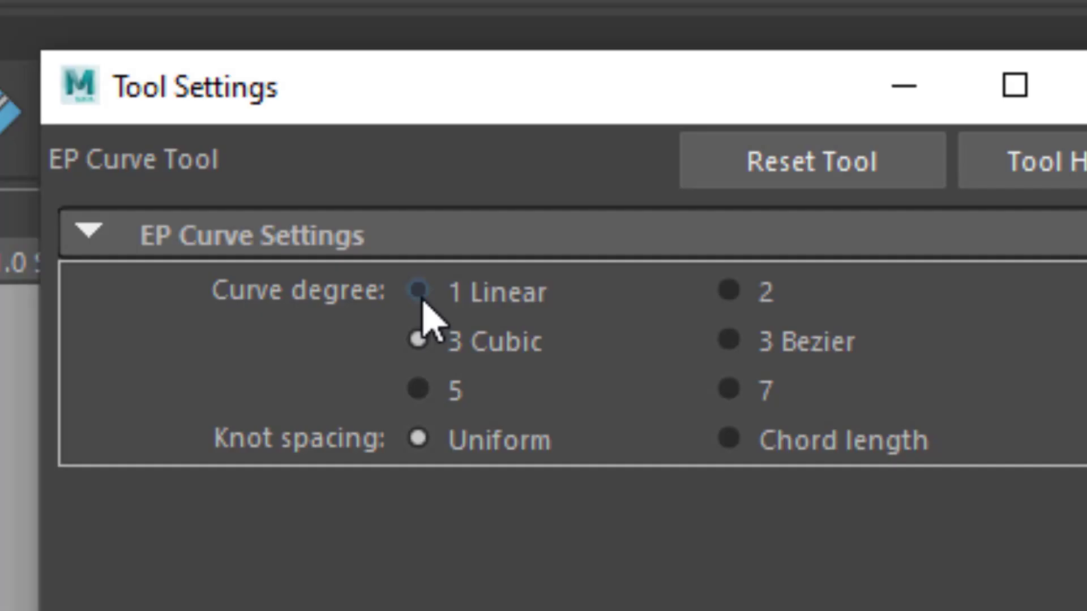
Set the EP Curve degree to 1 Linear and draw a straight curve from the first spine joint above the hips to the next one.
left_click(419, 292)
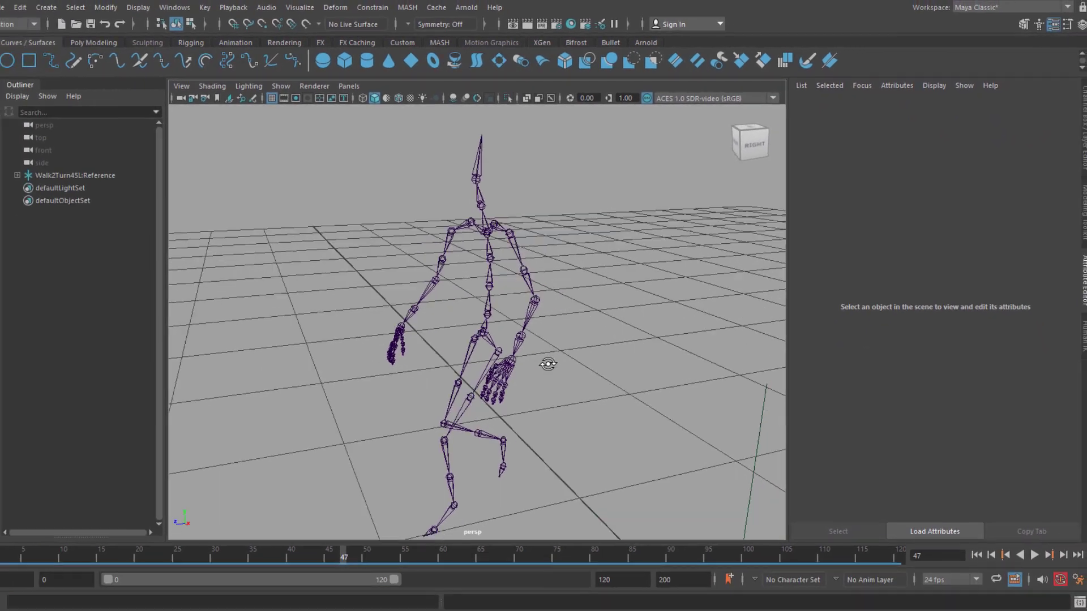
left_click_drag(548, 364, 543, 364, "alt")
right_click_drag(544, 364, 629, 349, "alt")
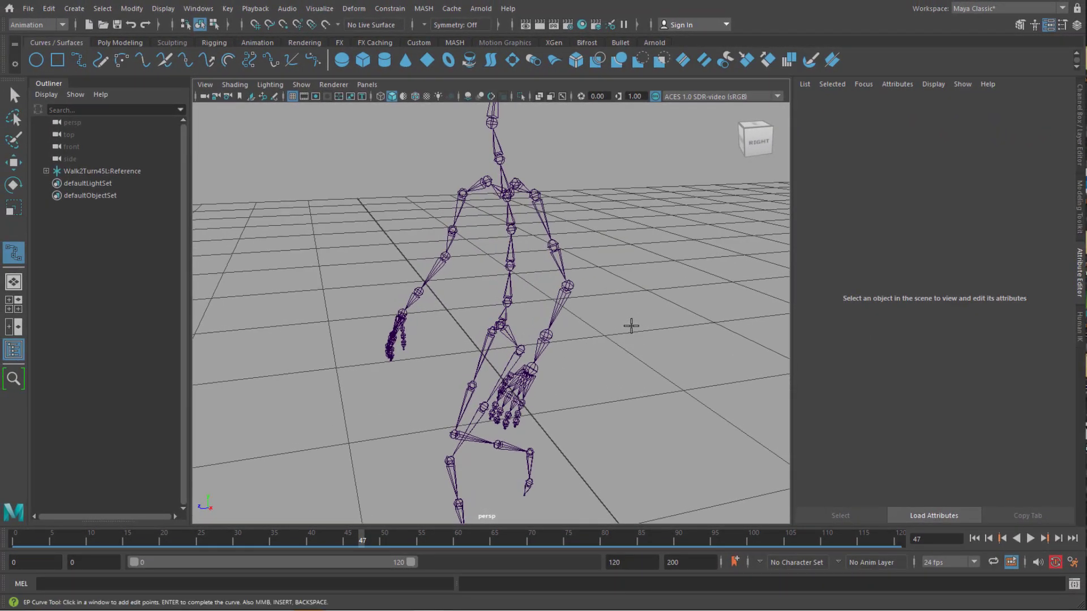
right_click_drag(610, 348, 616, 348, "alt")
middle_click_drag(616, 347, 570, 302, "alt")
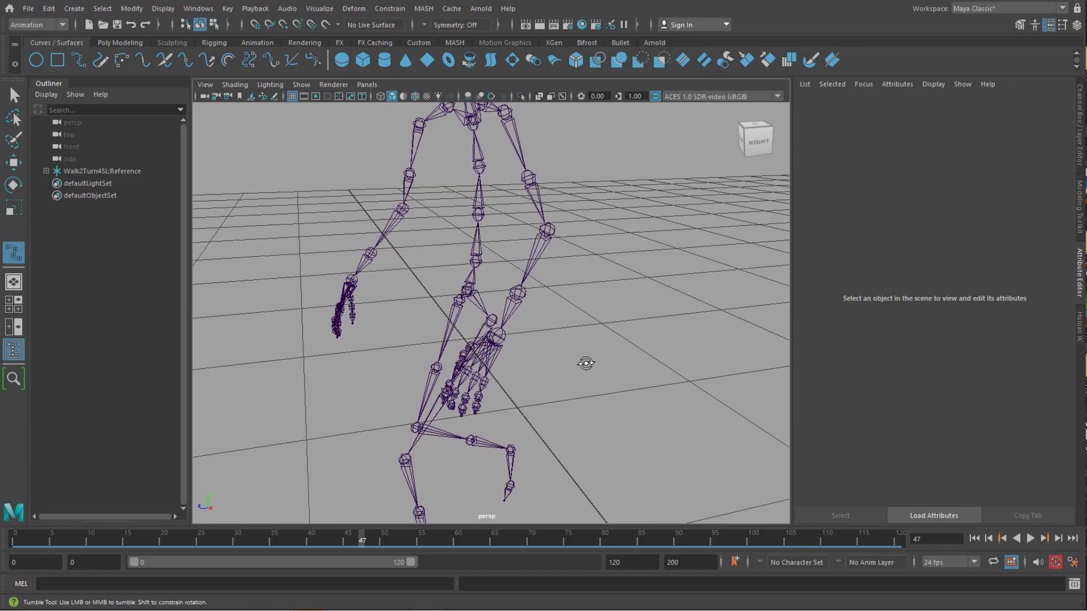
left_click_drag(586, 364, 612, 369, "alt")
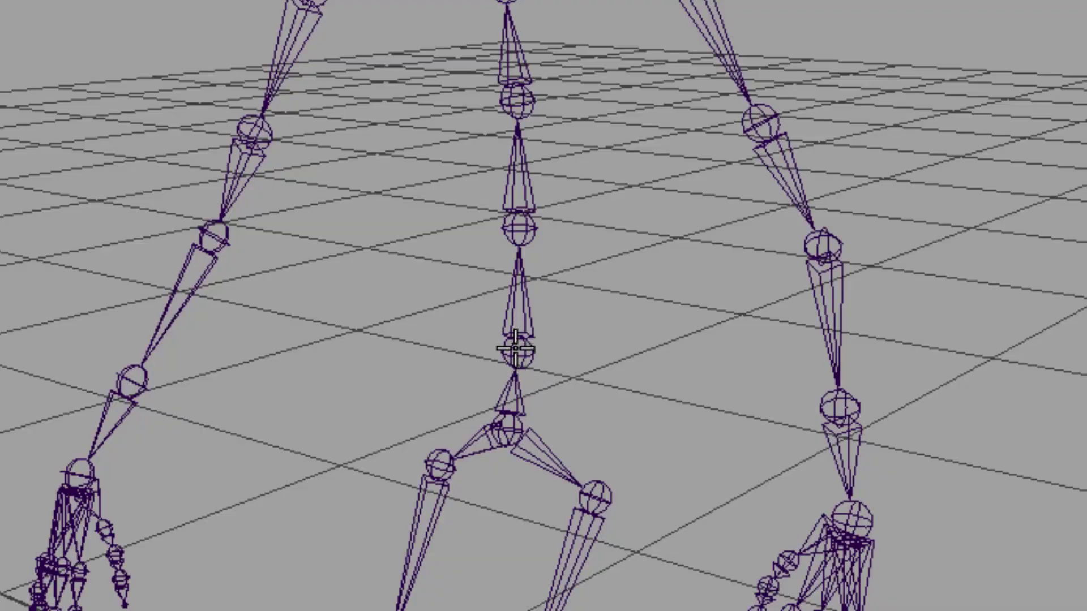
left_click_drag(864, 498, 610, 356, "alt")
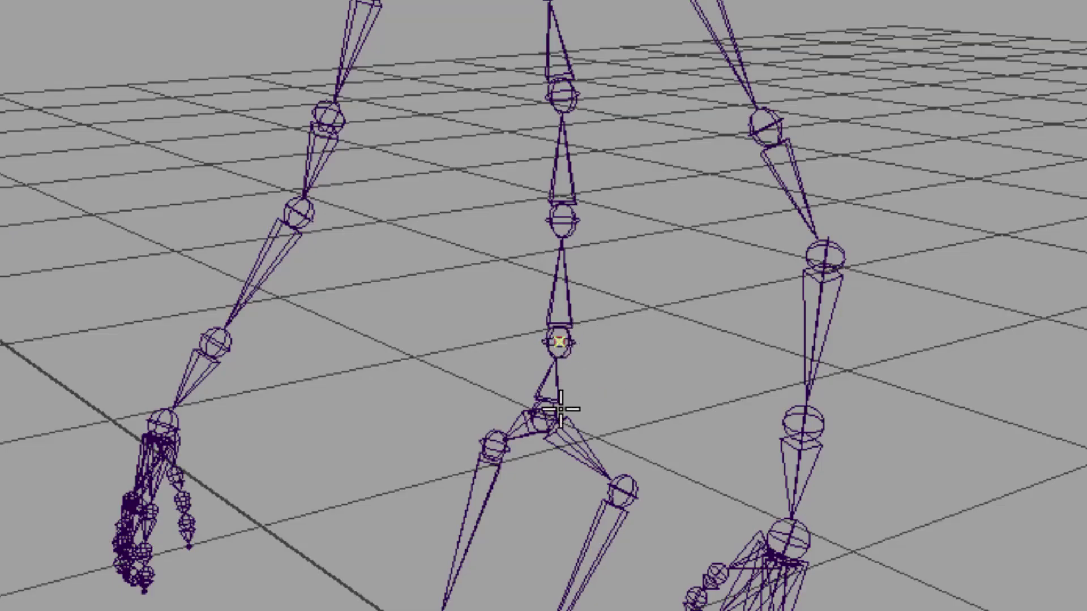
right_click_drag(548, 518, 747, 526, "alt")
middle_click_drag(736, 466, 837, 597, "alt")
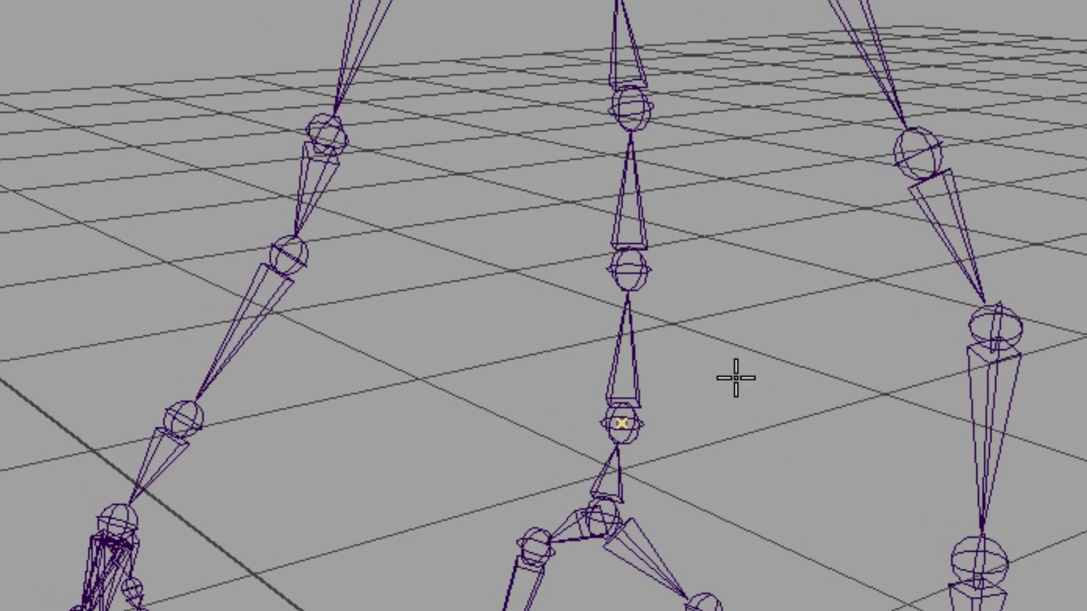
left_click(634, 271)
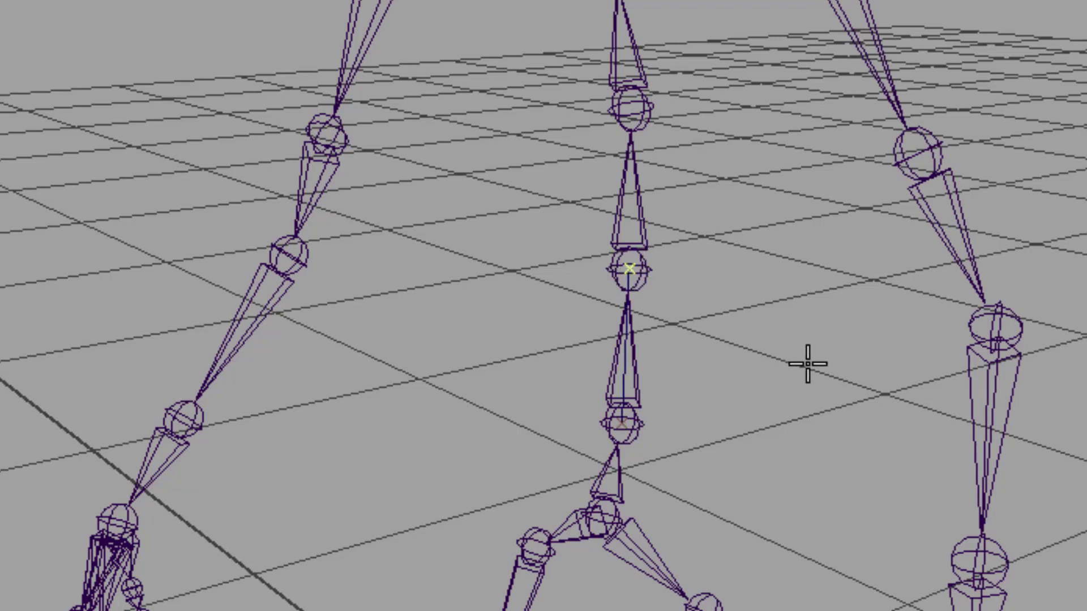
key("Return")
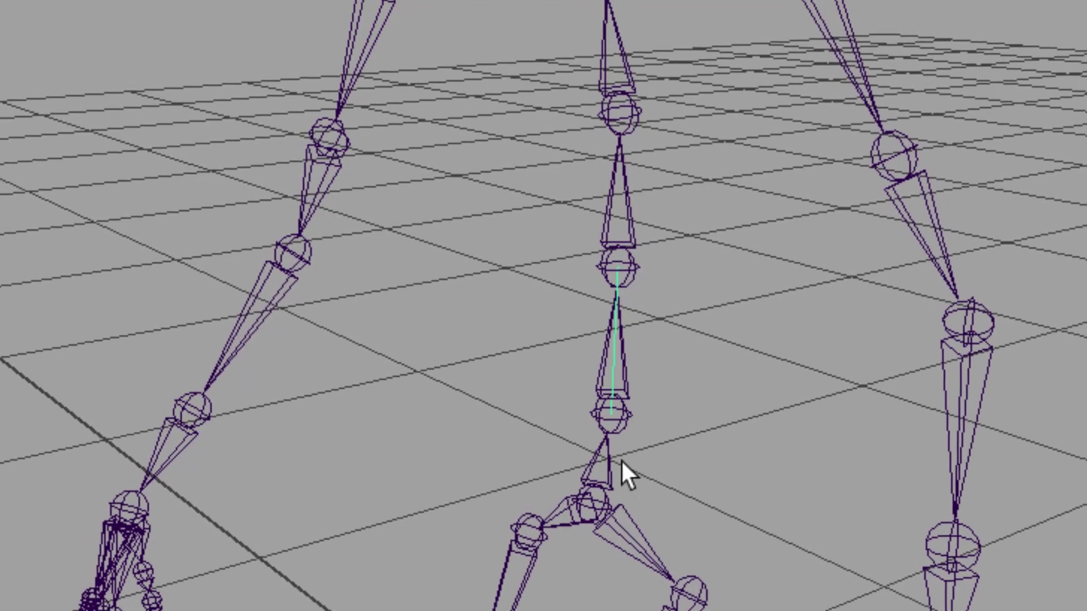
Scrub from frame 47 to about frame 44 and back to compare the new curve with the moving skeleton.
right_click_drag(623, 462, 726, 461, "alt")
middle_click_drag(736, 444, 714, 476, "alt")
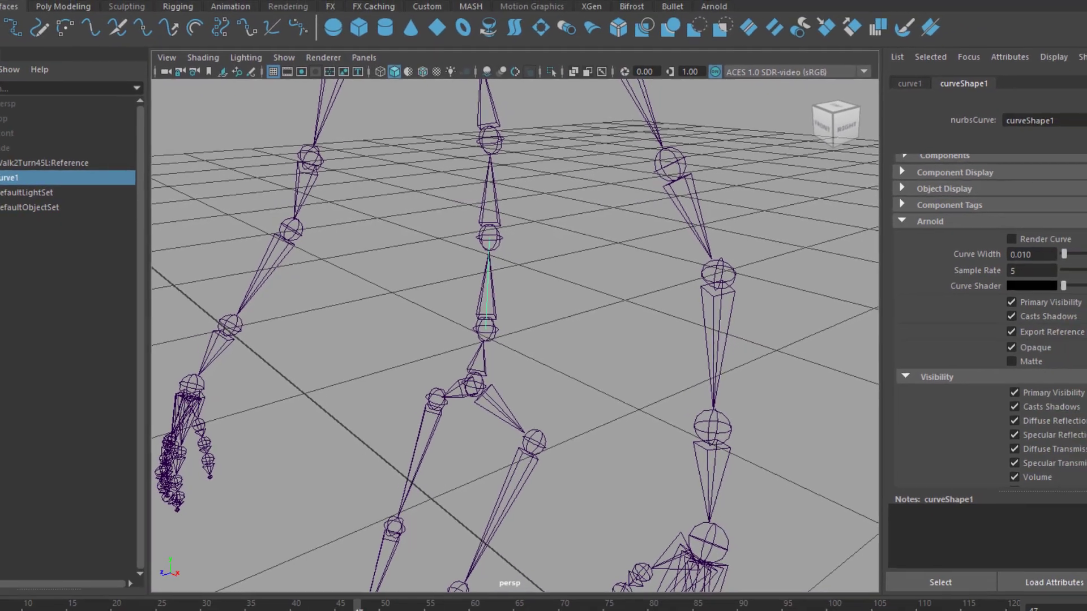
left_click_drag(359, 608, 330, 610)
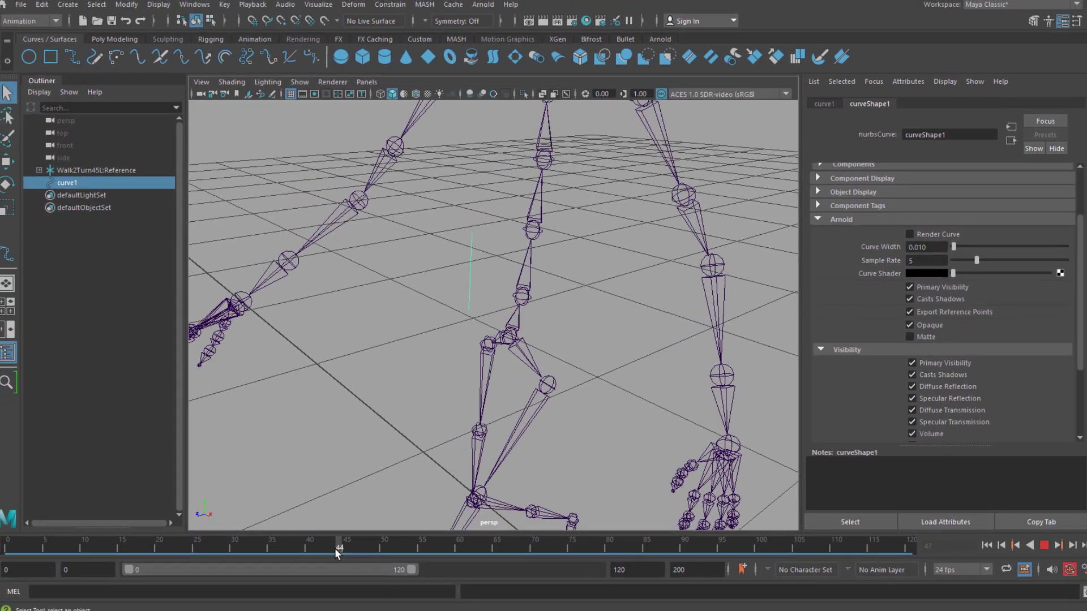
left_click_drag(335, 548, 361, 544)
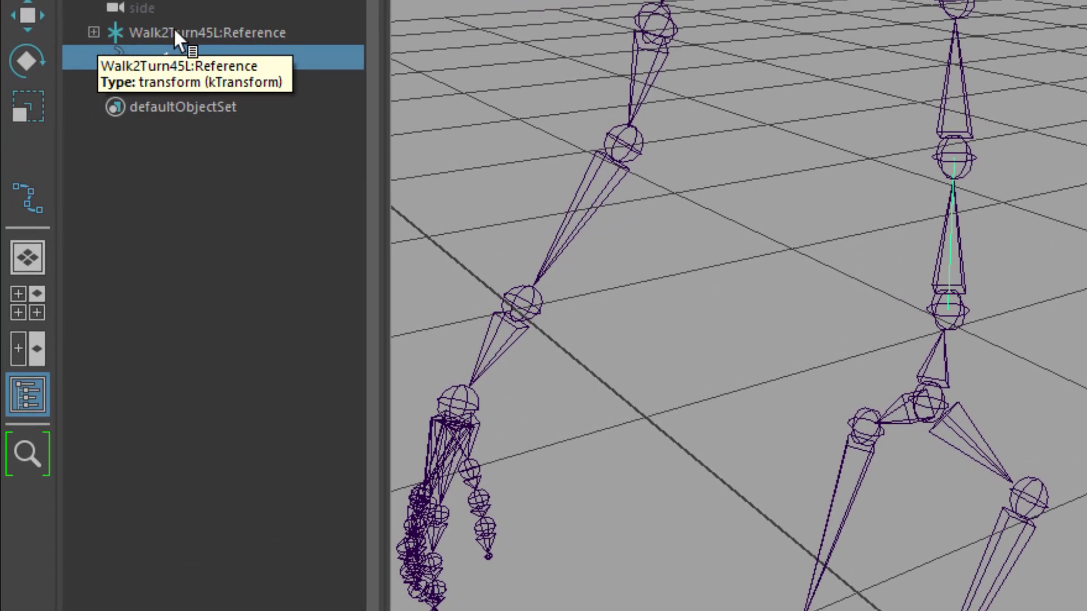
Parent curve1 to the spine joint above the hips after reviewing the joint hierarchy under Walk2Turn45L:Reference.
left_click(94, 33)
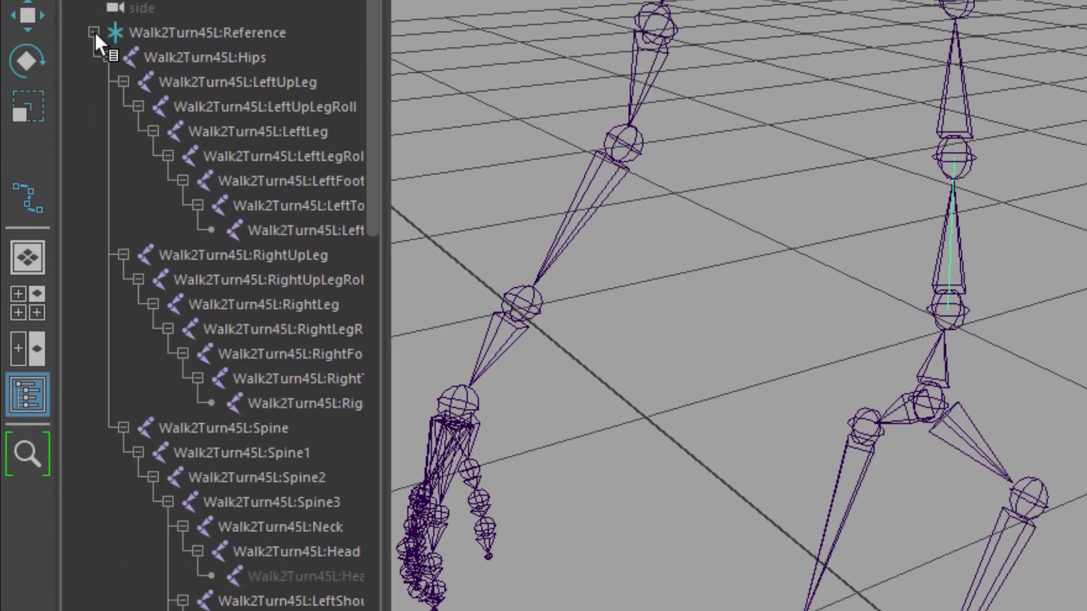
scroll(241, 155, "down", 8)
scroll(244, 155, "up", 8)
left_click(93, 33)
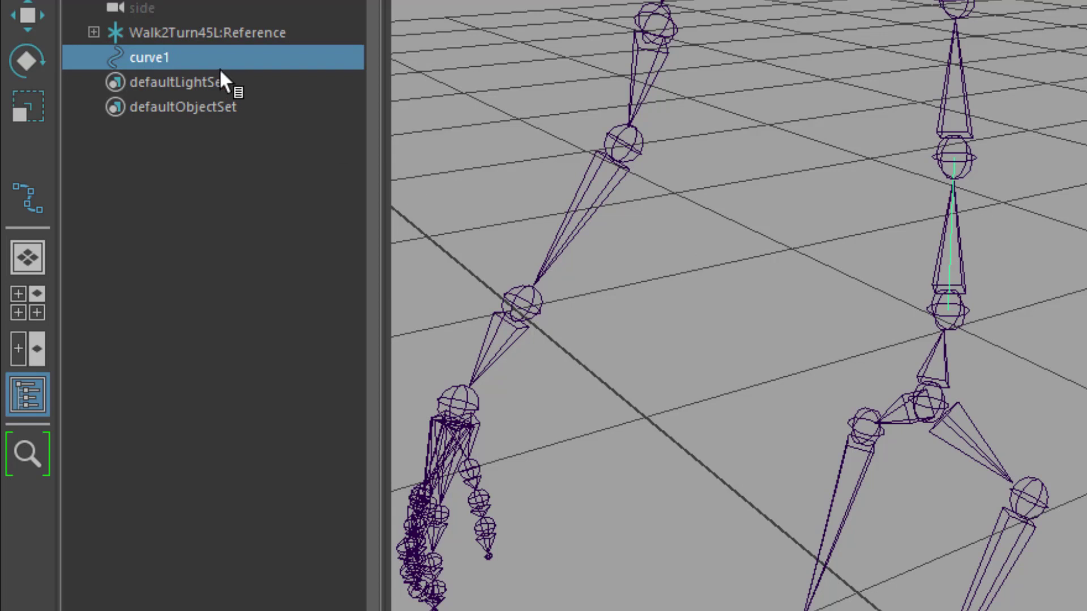
left_click(964, 266)
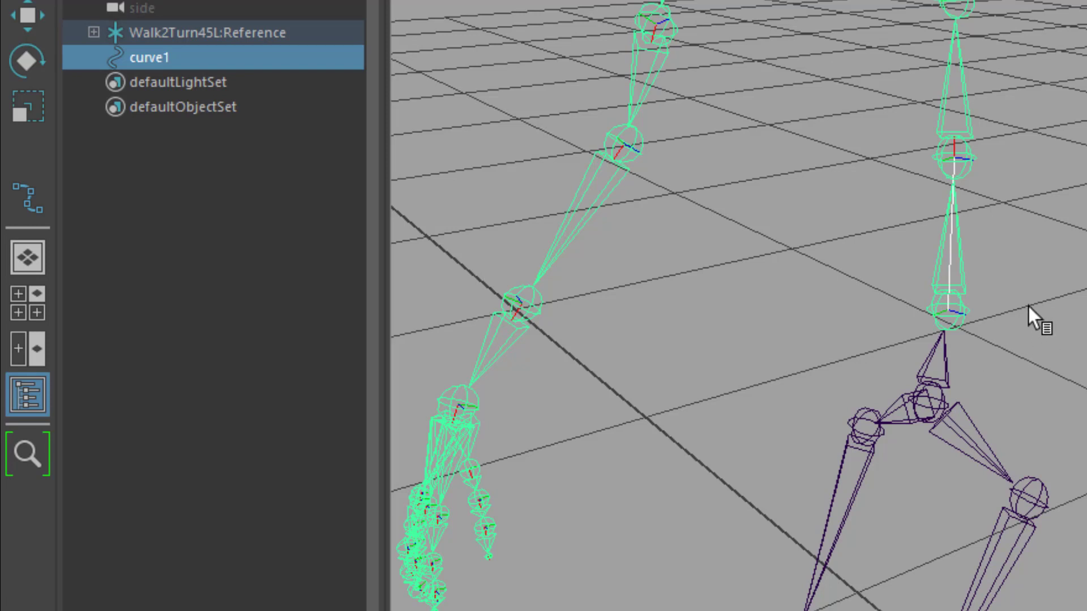
key("Delete")
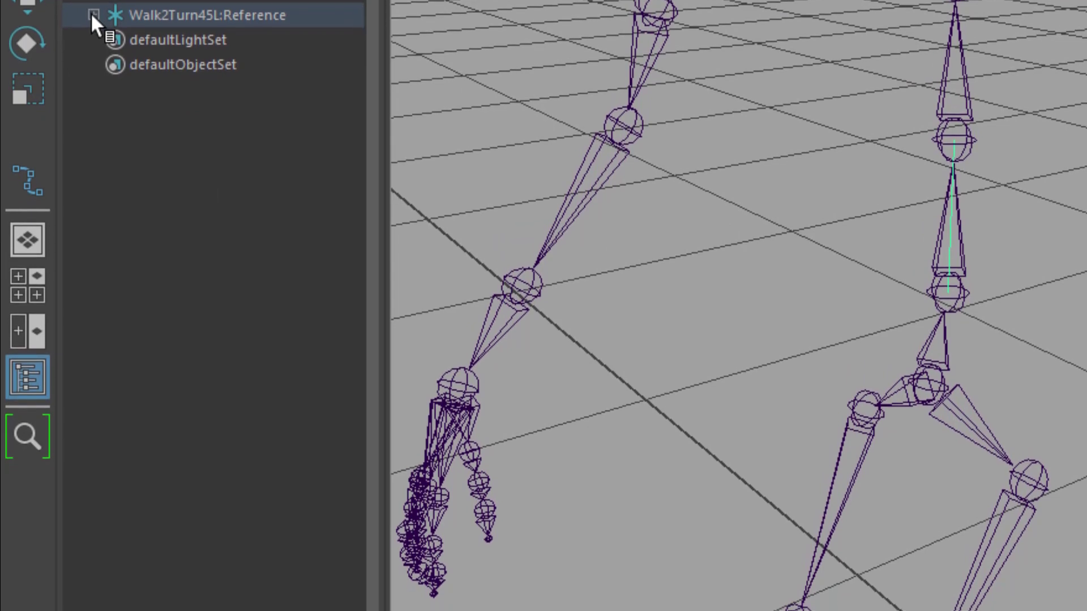
Locate curve1 in the fully expanded joint hierarchy, and scrub around frame 47 to check that it follows the skeleton.
left_click(94, 26, "shift")
scroll(200, 172, "down", 3)
scroll(201, 172, "down", 10)
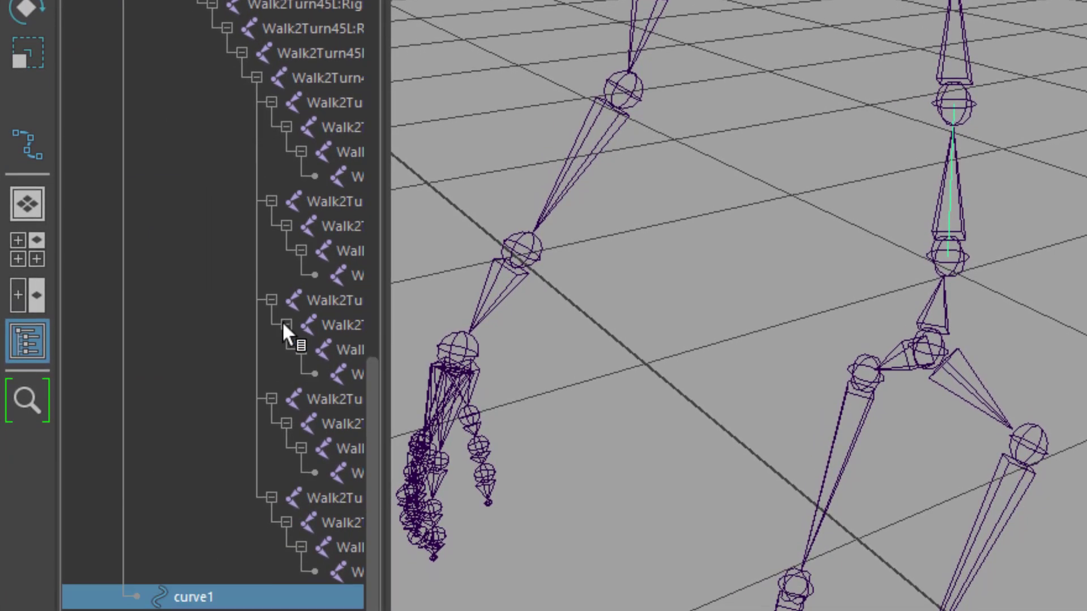
scroll(205, 559, "up", 10)
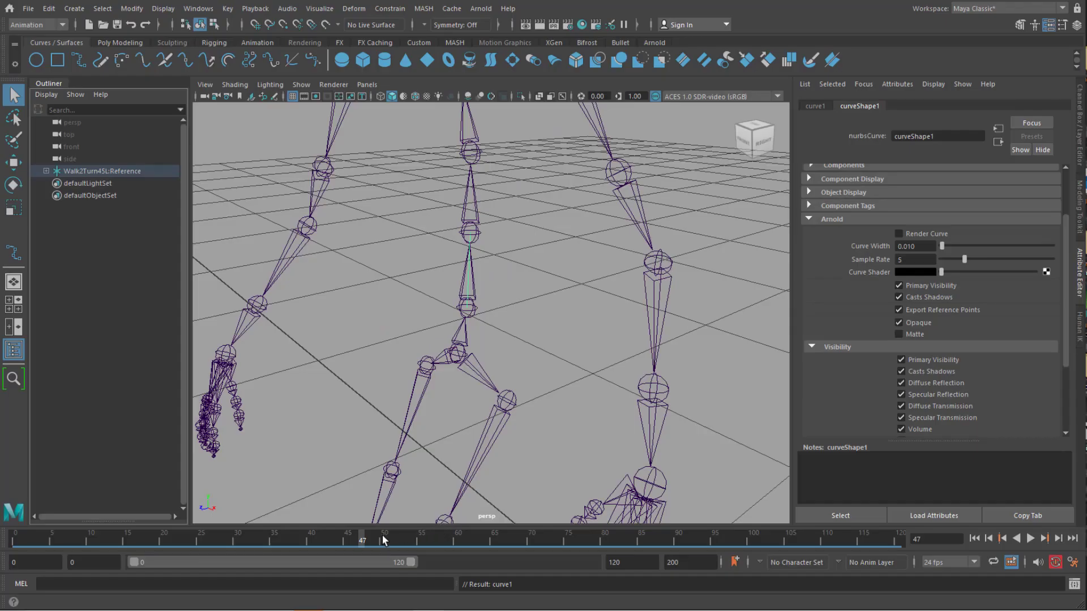
mouse_move(382, 538)
left_mouse_down()
mouse_move(406, 539)
mouse_move(297, 538)
mouse_move(376, 531)
mouse_move(361, 530)
left_mouse_up()
left_click(427, 212)
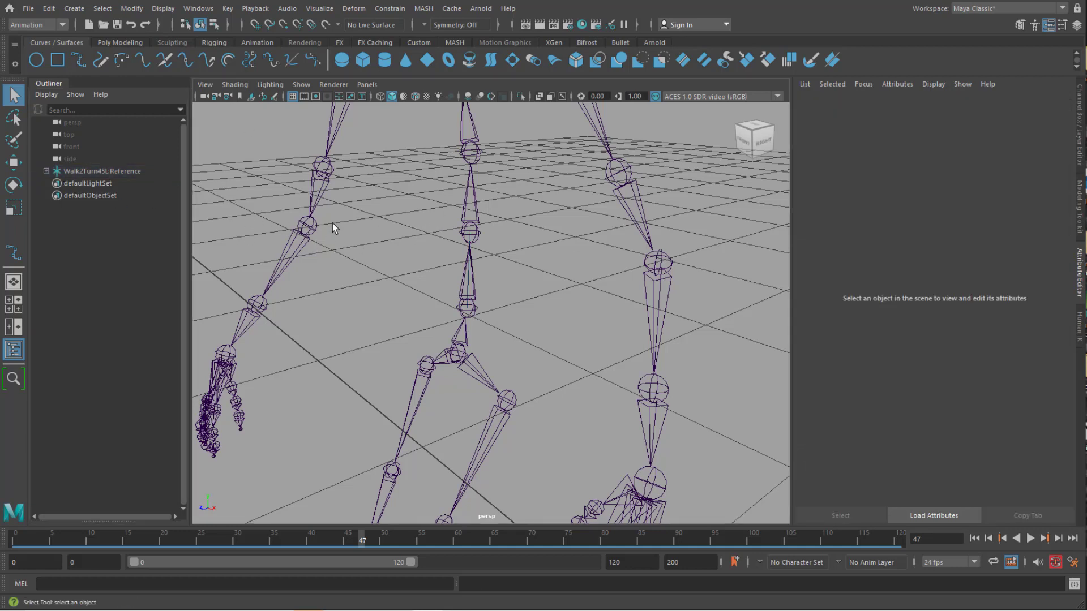
Select all NURBS curves by type, enable Render Curve in curve1's Arnold settings and set its Curve Width to 0.088.
left_click(103, 8)
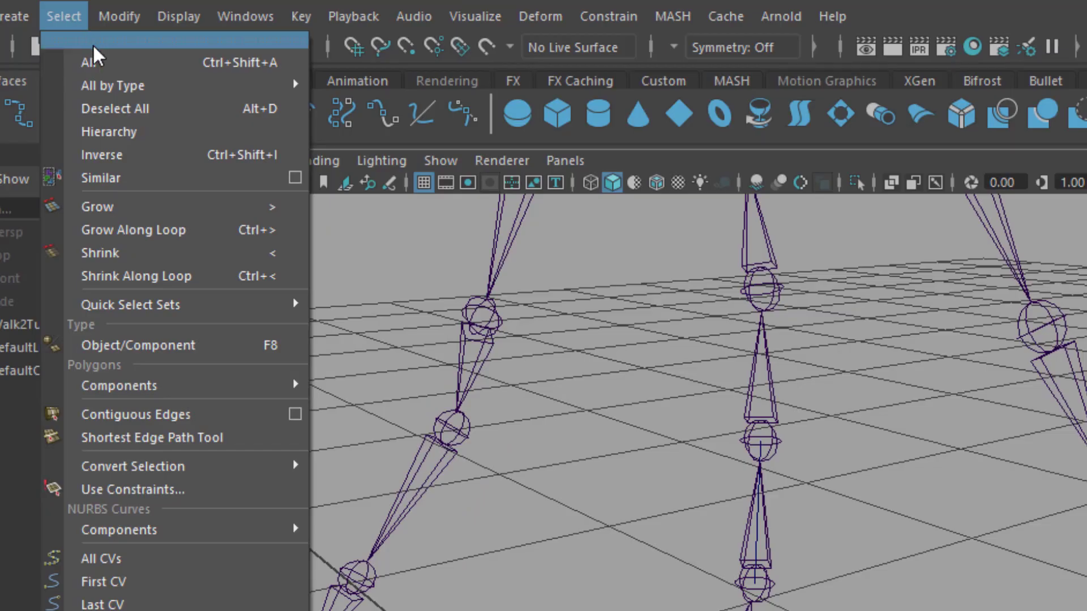
mouse_move(126, 47)
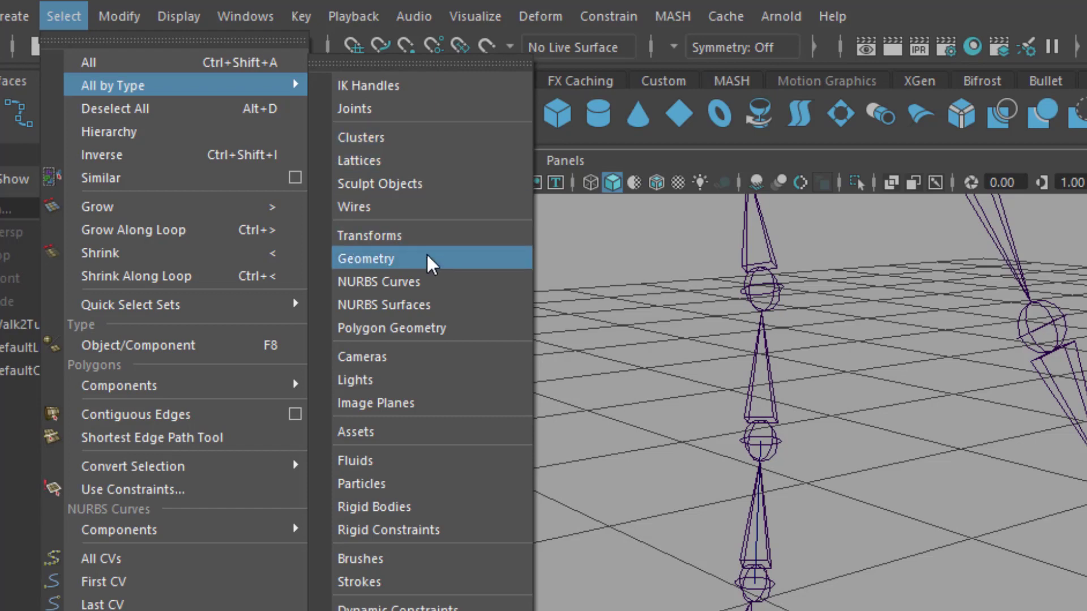
left_click(417, 281)
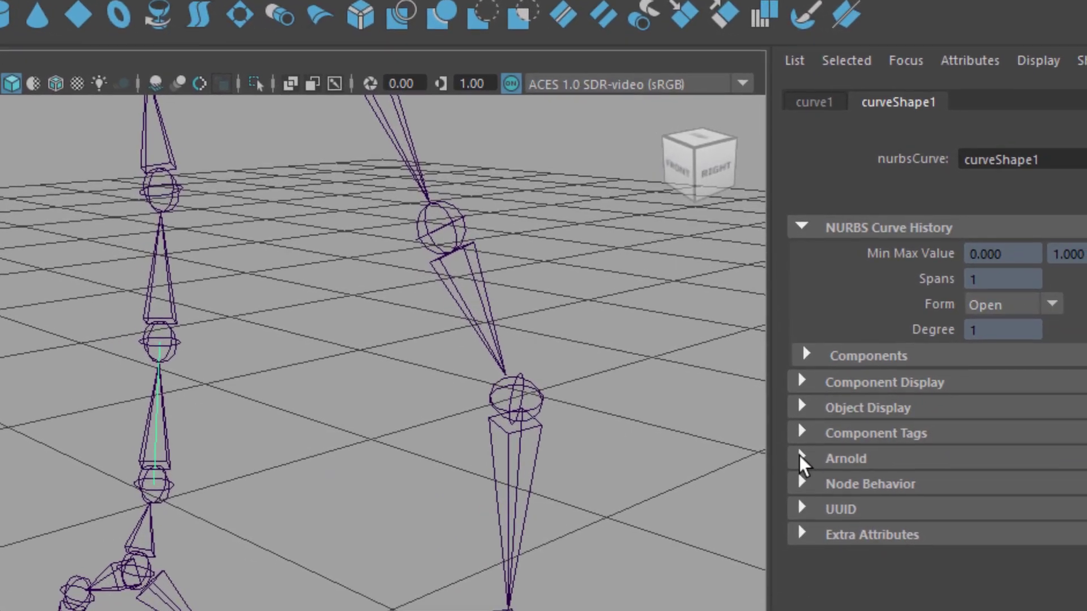
left_click(974, 485)
scroll(970, 444, "down", 3)
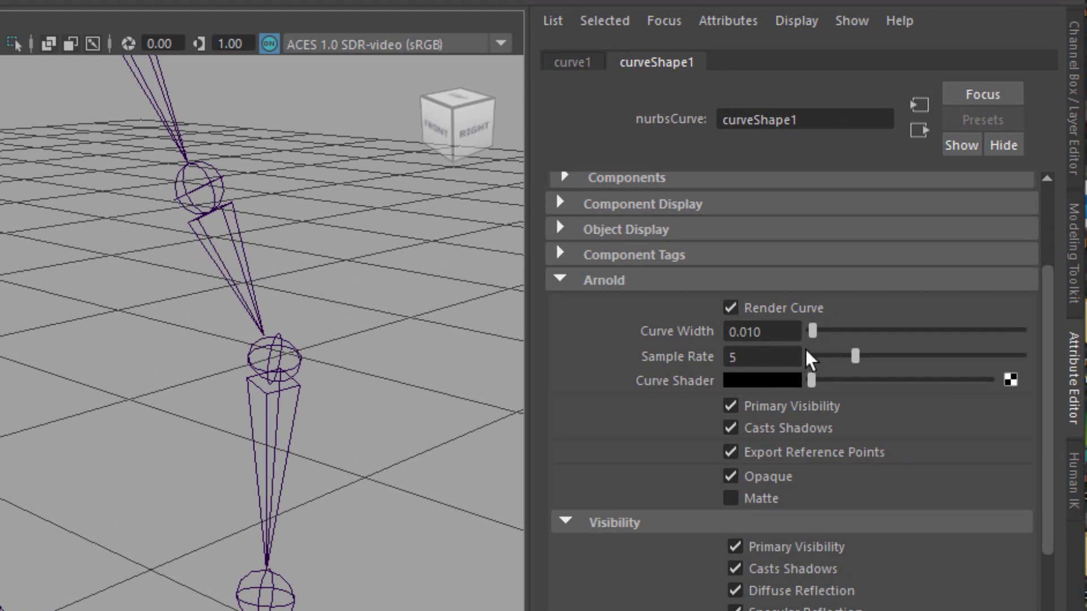
left_click_drag(813, 338, 833, 336)
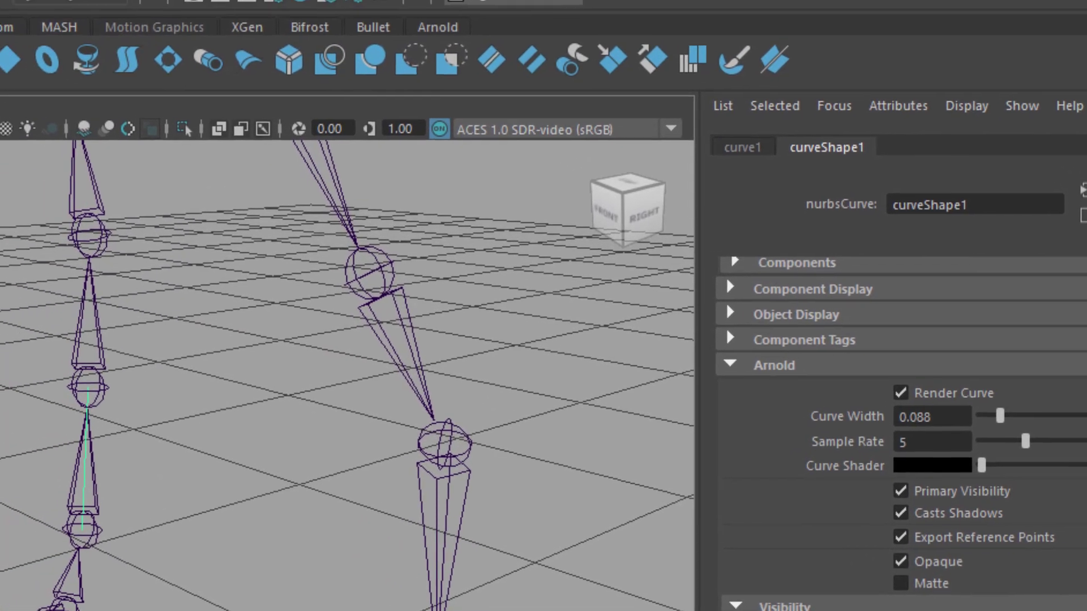
Add an Arnold Skydome Light to the scene.
left_click(182, 3)
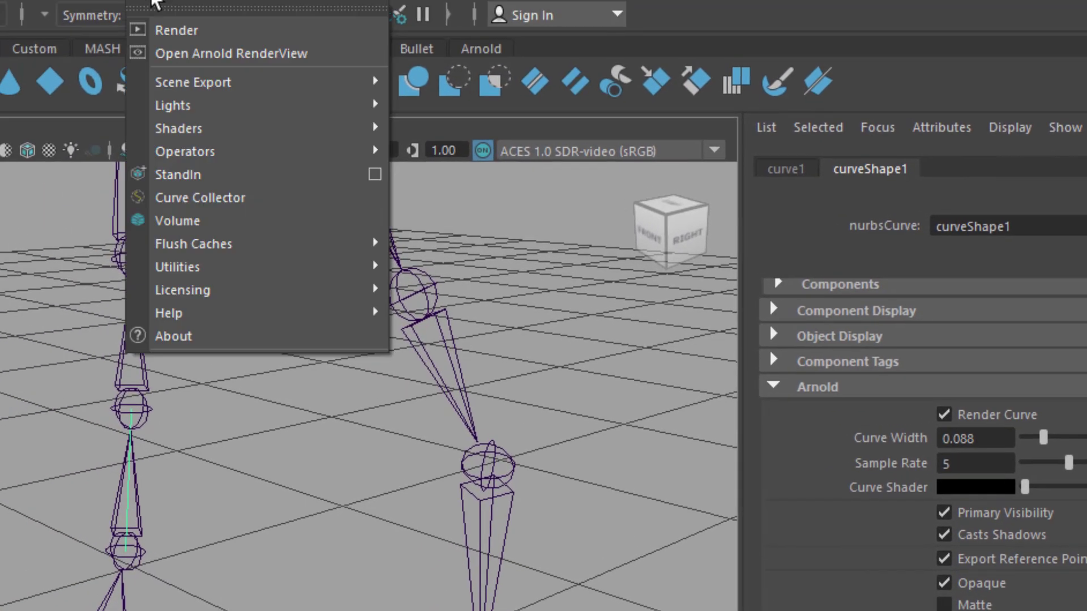
mouse_move(246, 121)
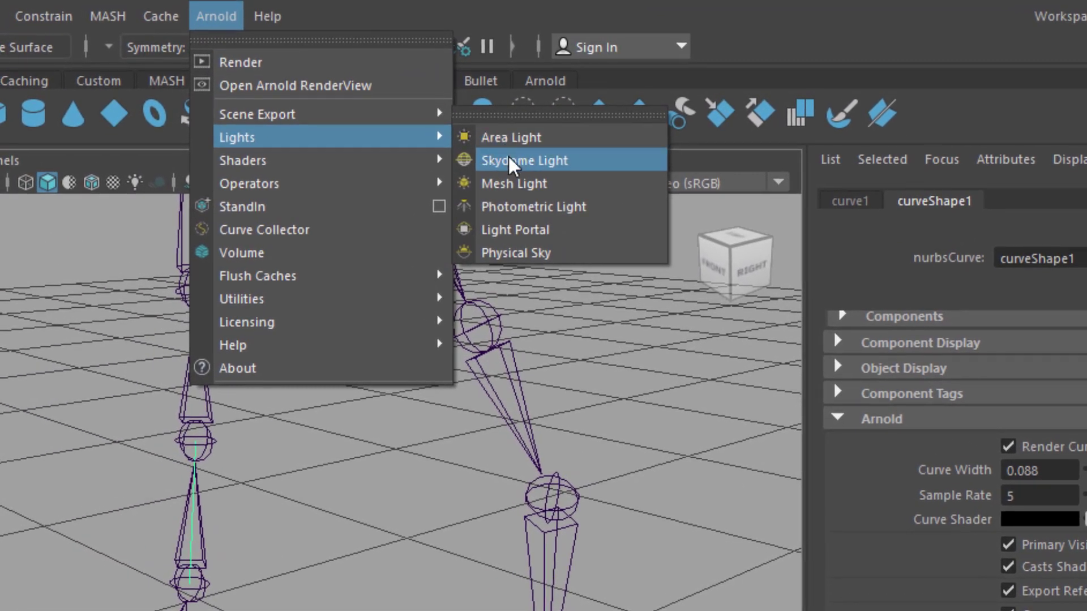
left_click(470, 146)
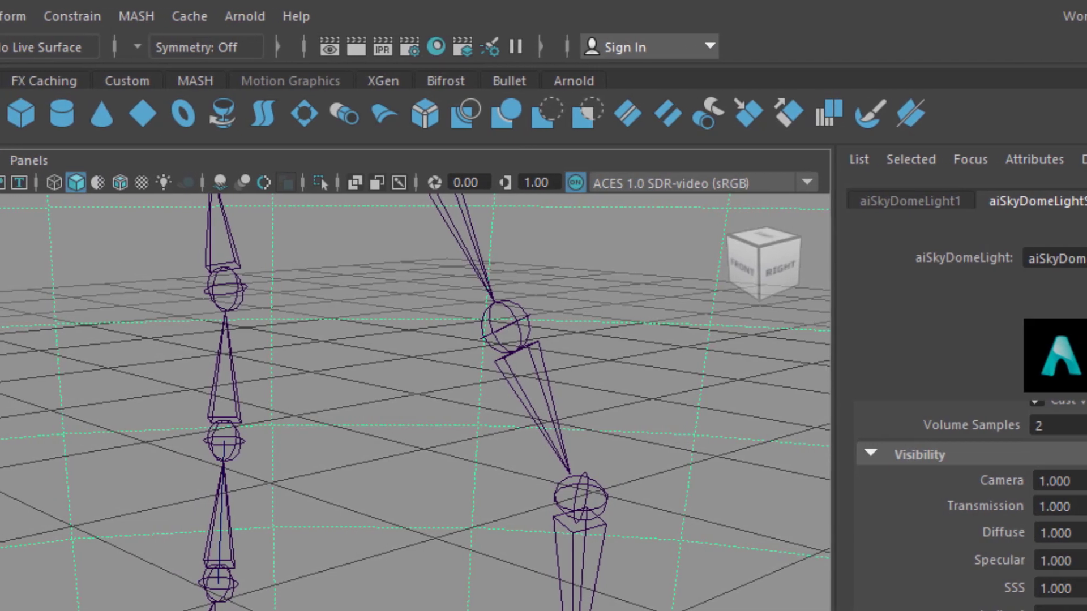
Hide lights in the perspective viewport and render the current frame with Arnold.
left_click(31, 161)
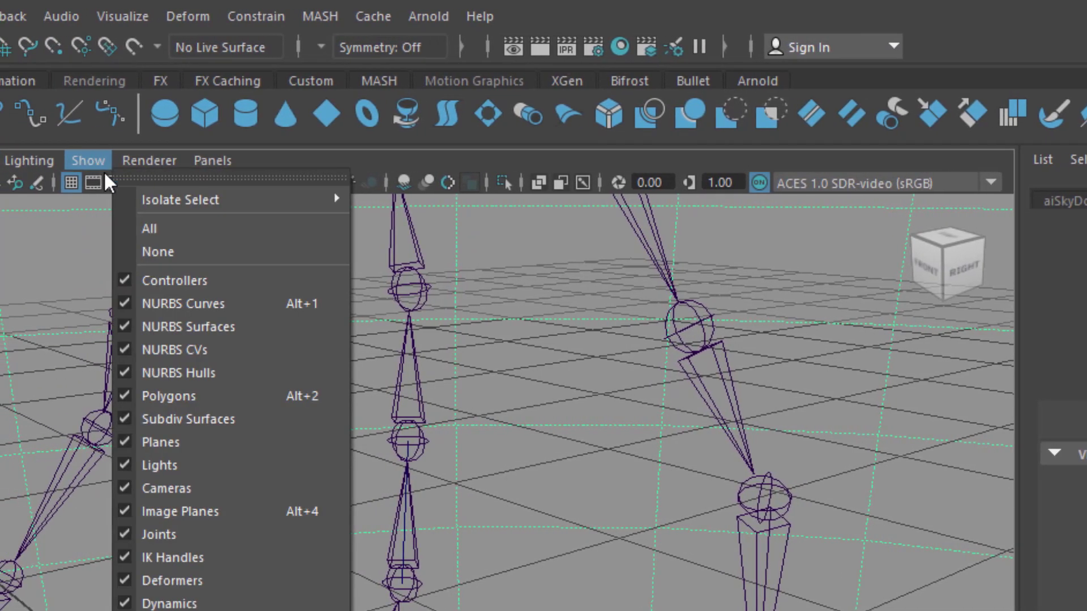
left_click(212, 466)
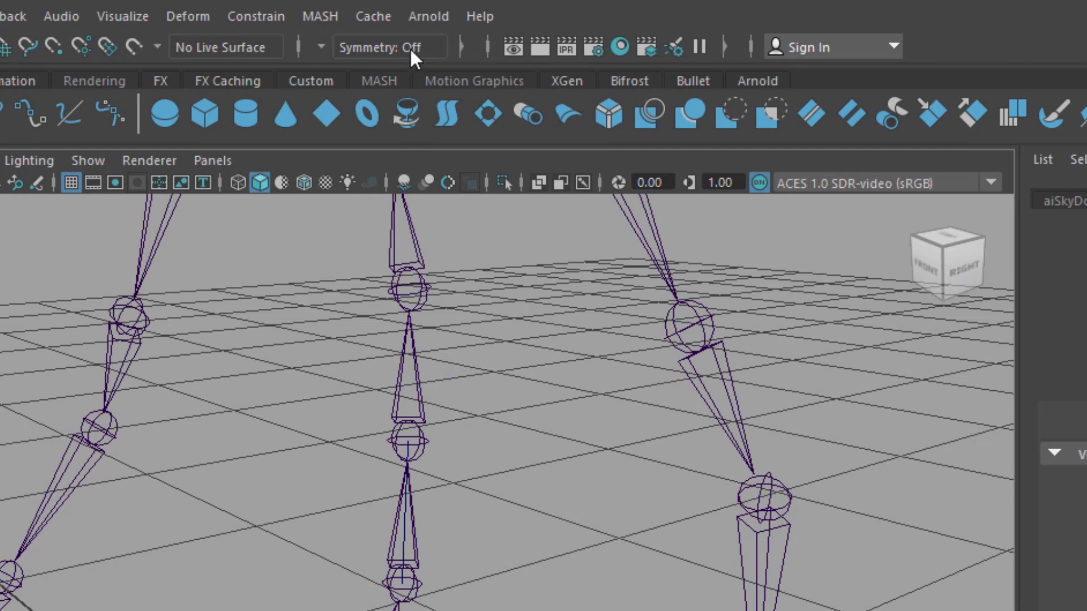
left_click(427, 14)
left_click(460, 62)
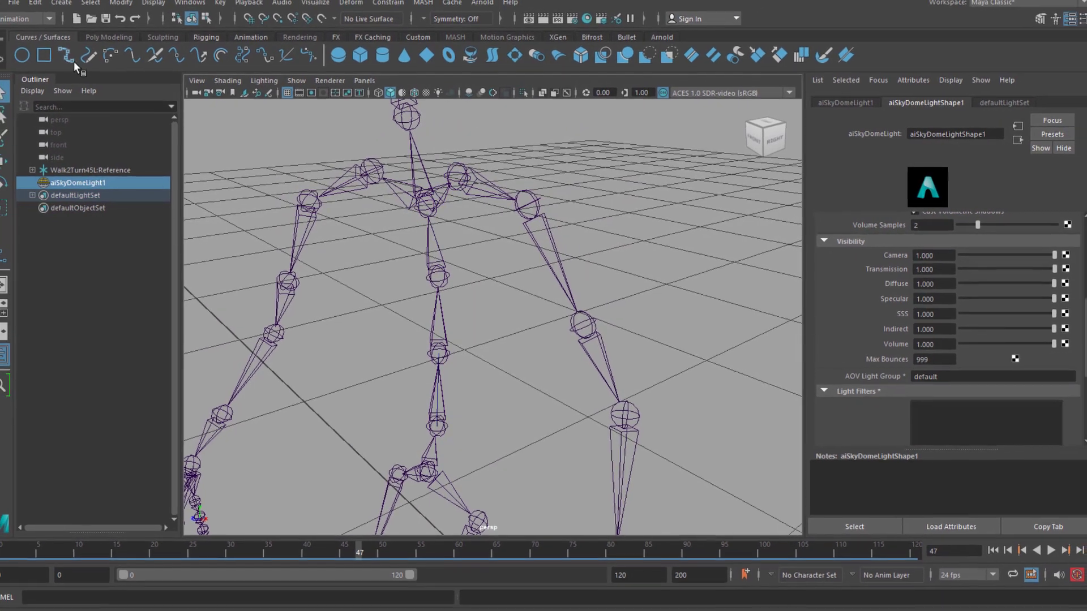
Draw a straight EP curve snapped from the skeleton's LeftShoulder joint to the next joint at the top of the arm.
left_click(79, 60)
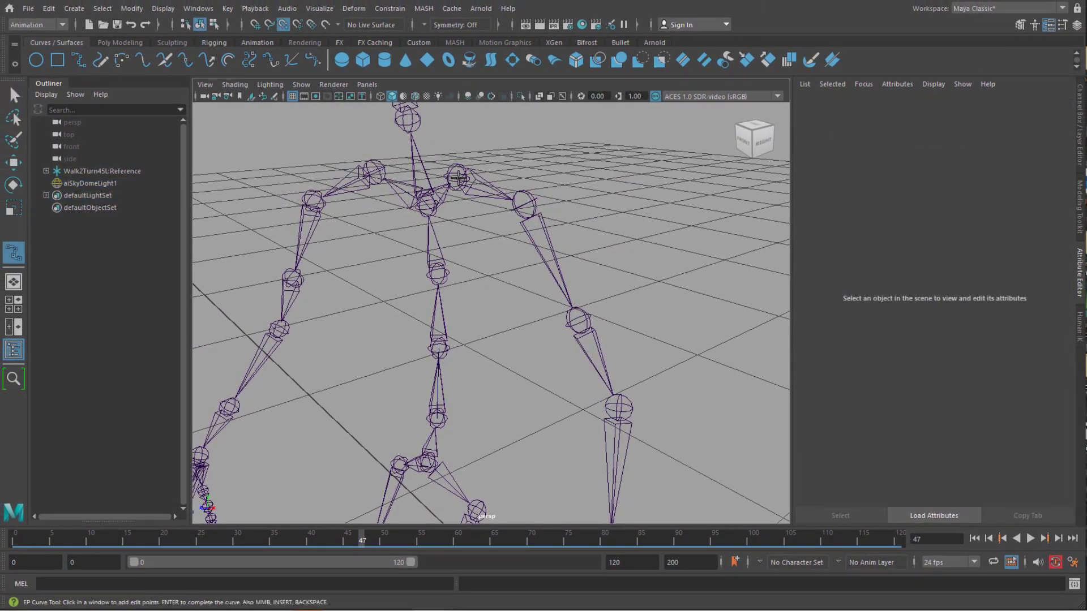
left_click(456, 178)
key("v")
left_click(525, 205)
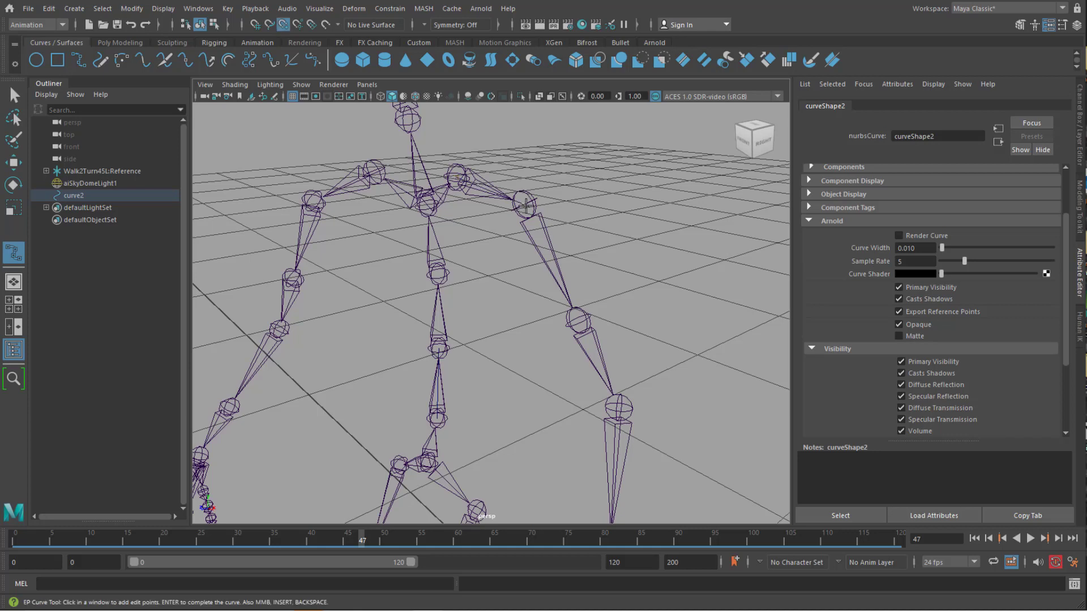
key("q")
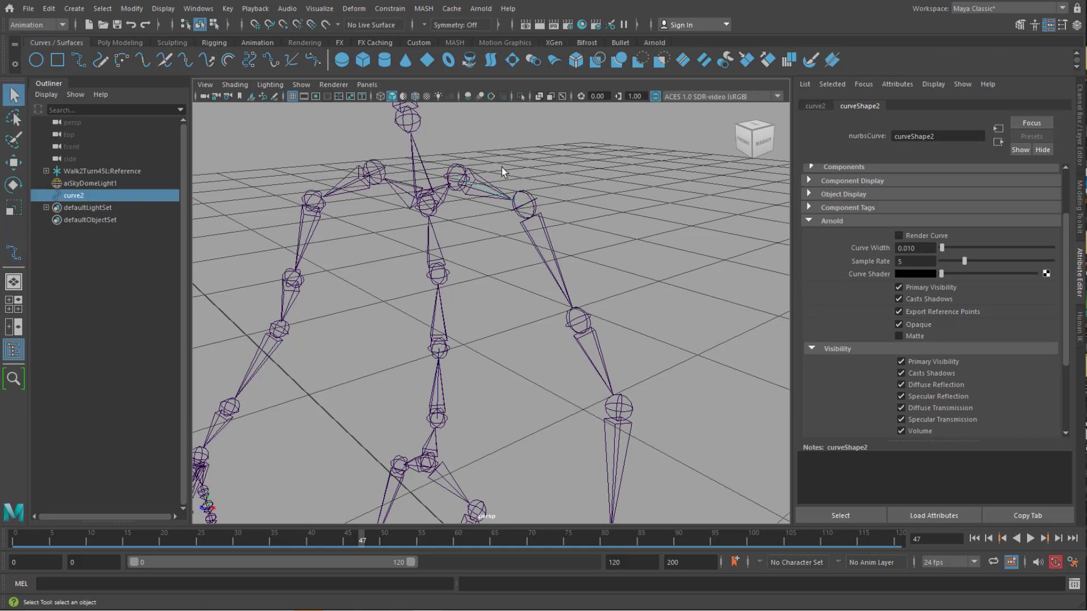
Enable Render Curve on the shoulder curve with a width of 0.144, parent it to the LeftShoulder joint and scrub to frame 46.
left_click(899, 236)
left_click_drag(942, 248, 957, 248)
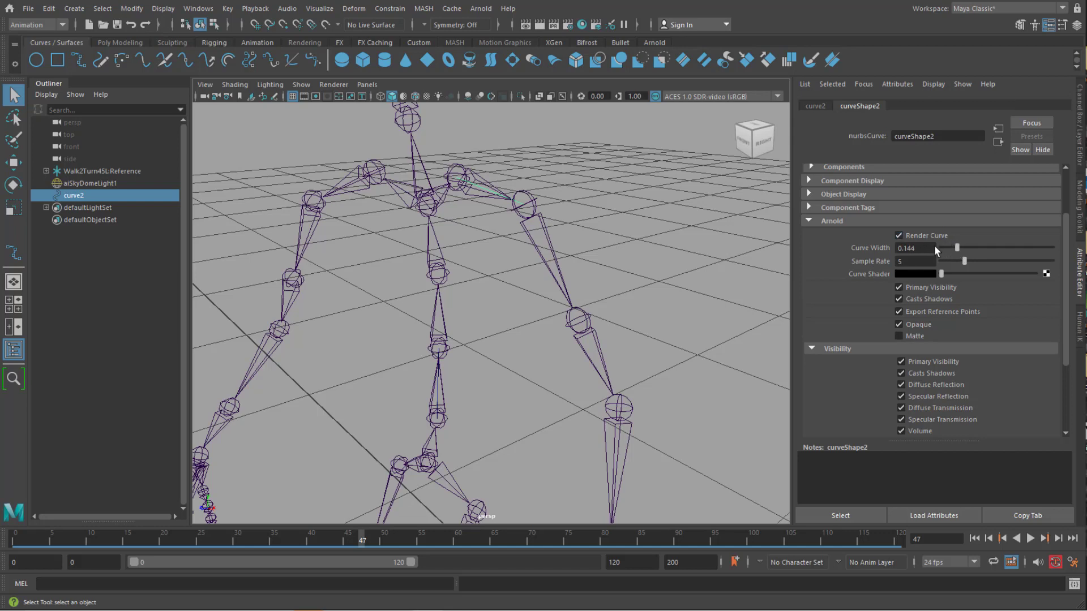
left_click(484, 179)
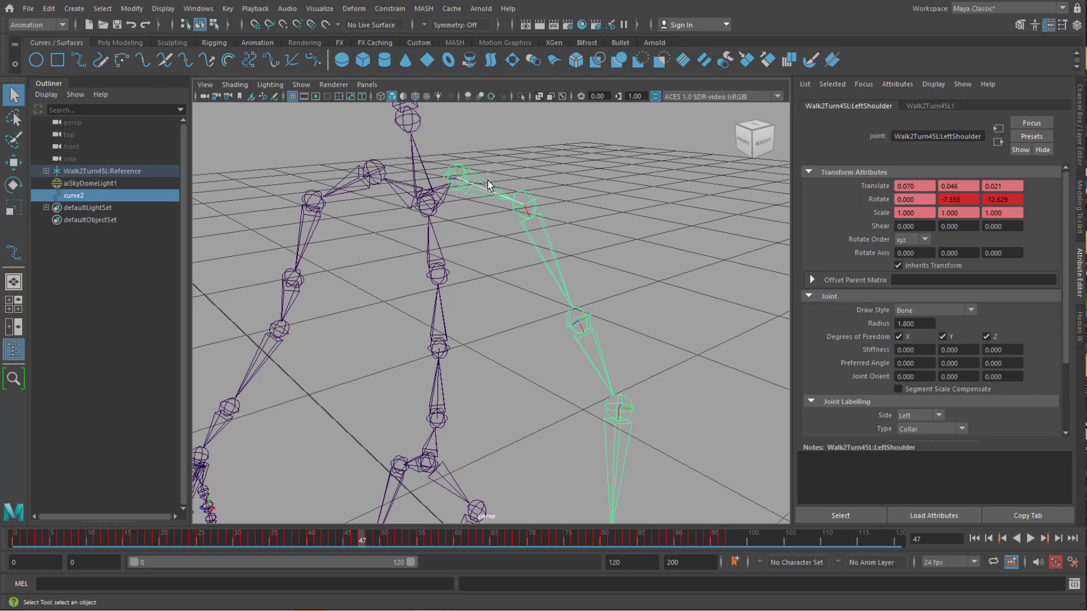
key("p")
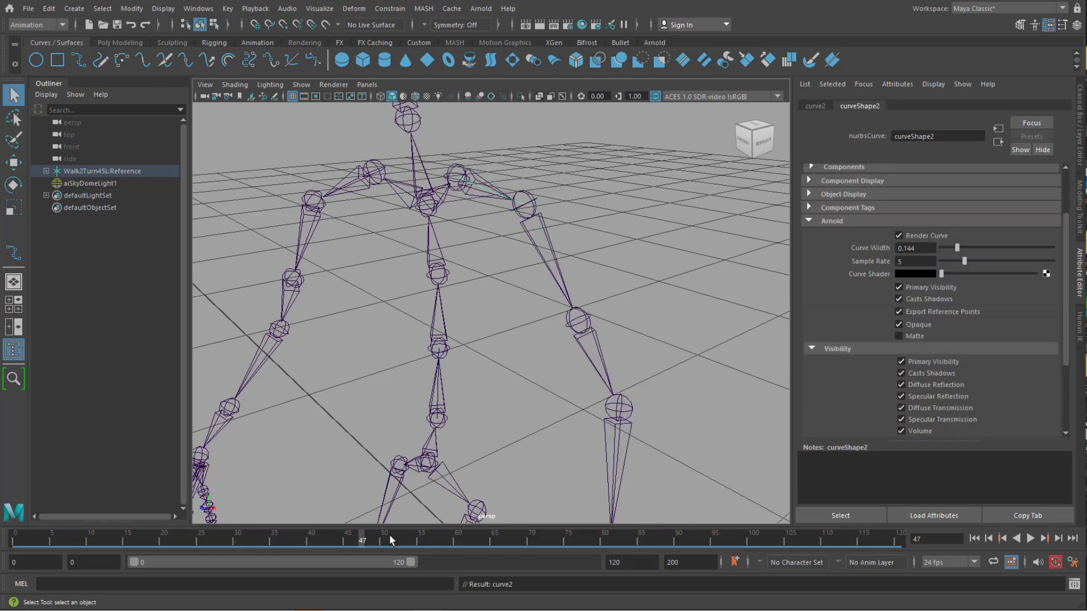
left_click_drag(392, 536, 356, 538)
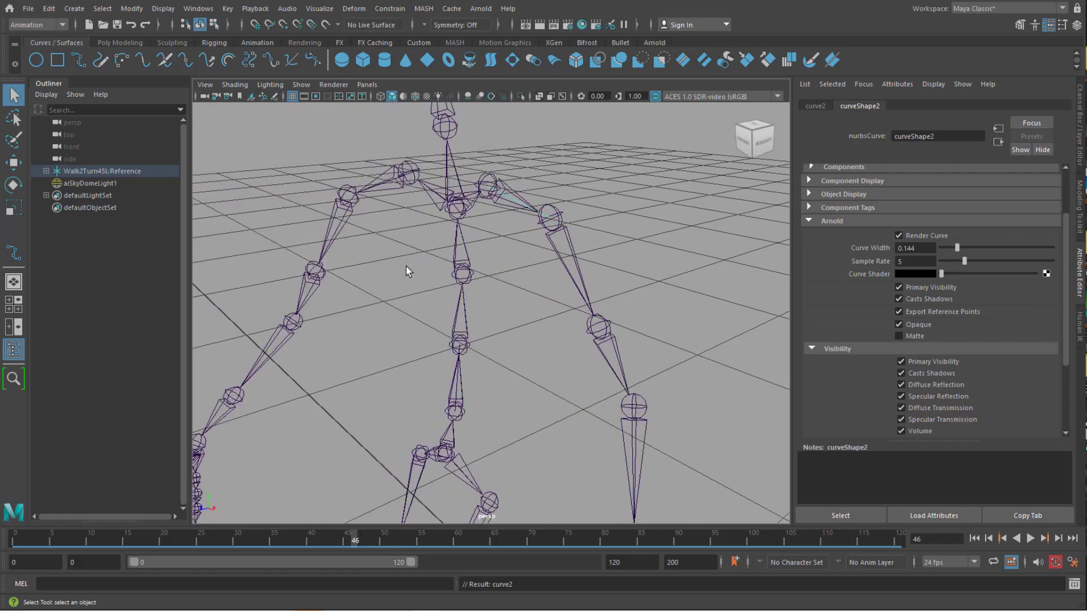
Draw a straight EP curve snapped from the LeftArmRoll joint to the next joint down the same arm.
left_click(100, 59)
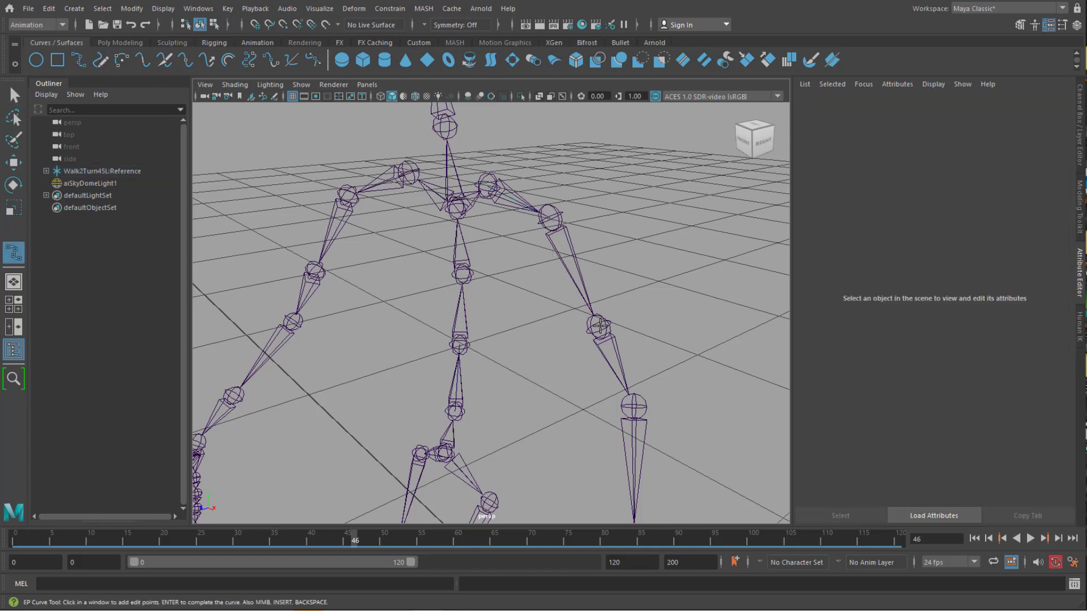
key("v")
left_click(600, 325)
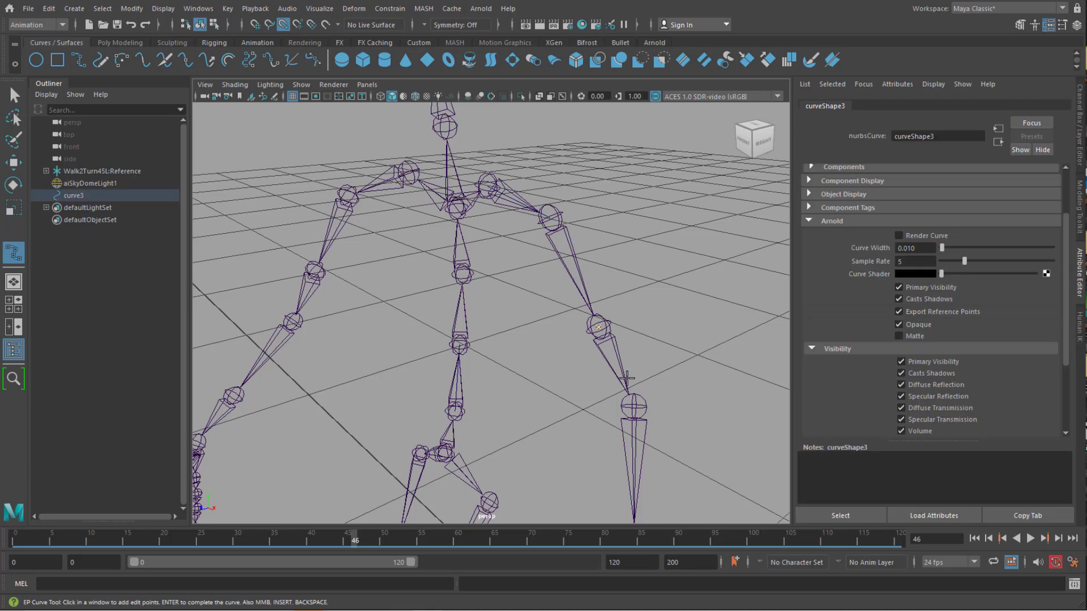
left_click(634, 406)
key("Return")
key("q")
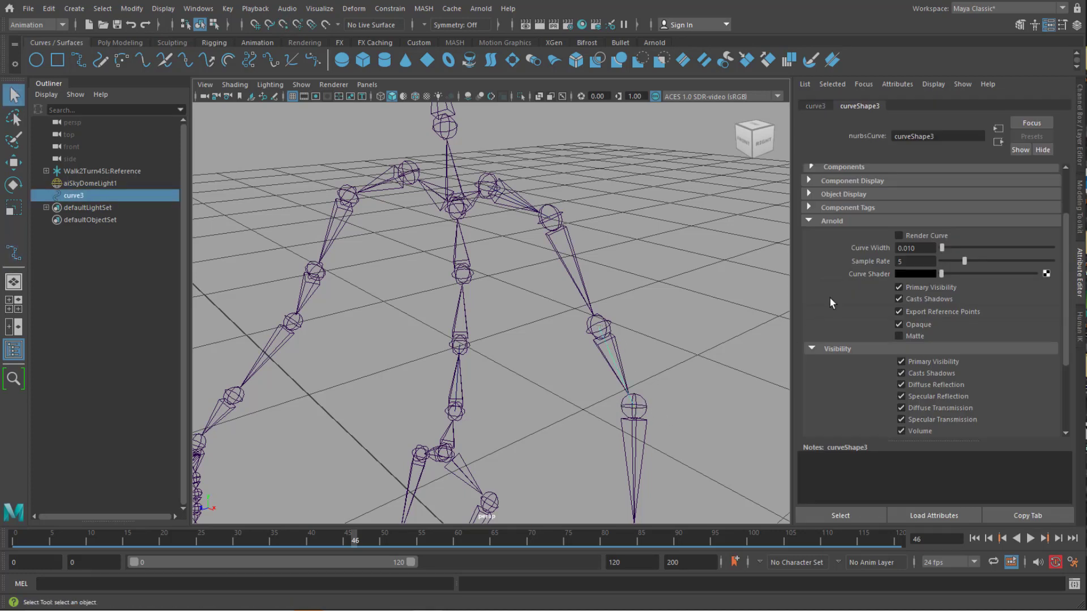
Enable Render Curve on the arm curve with a width of 0.177, parent it to the LeftArmRoll joint and scrub to frame 45.
left_click(899, 236)
left_click_drag(942, 248, 958, 249)
left_click(621, 358)
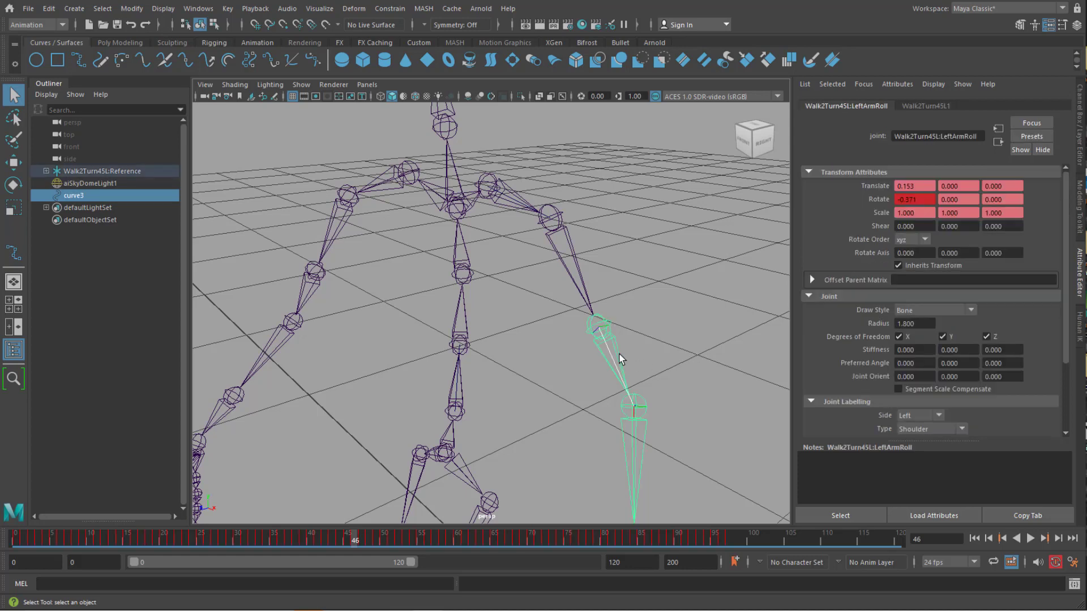
key("p")
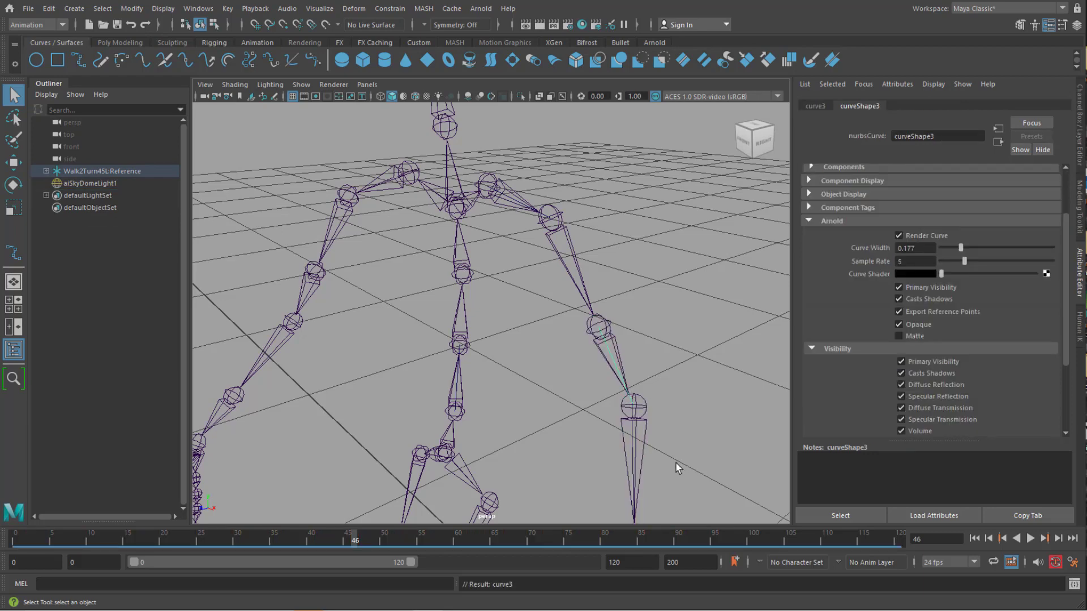
mouse_move(364, 538)
left_mouse_down()
mouse_move(316, 539)
mouse_move(348, 543)
left_mouse_up()
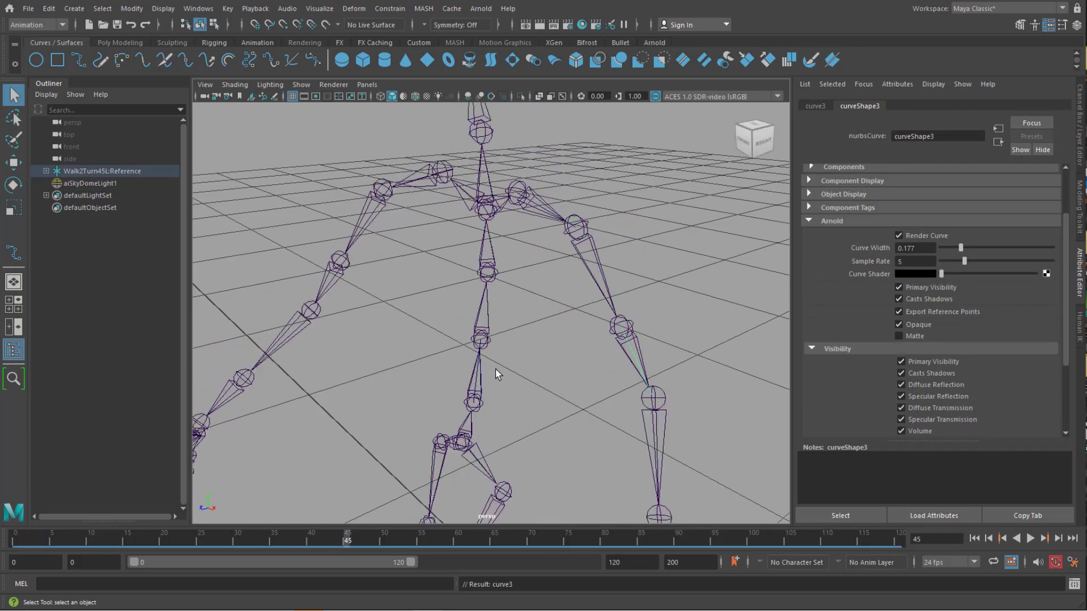
Render frame 45 with Arnold to compare the three curves, close the render window and clear the selection.
left_click(481, 8)
left_click(496, 34)
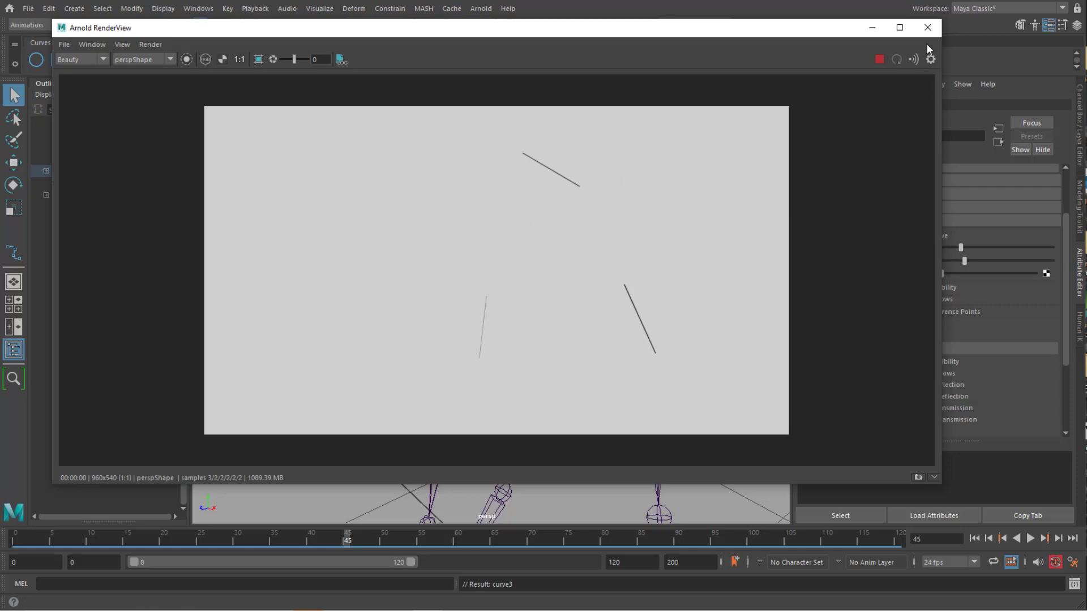
left_click(928, 27)
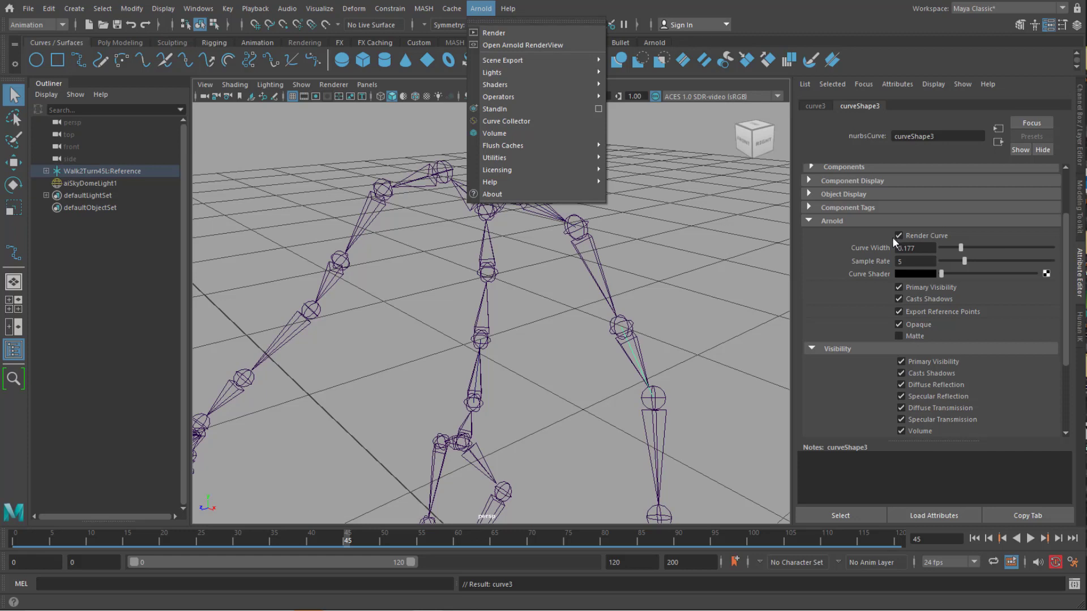
left_click(688, 244)
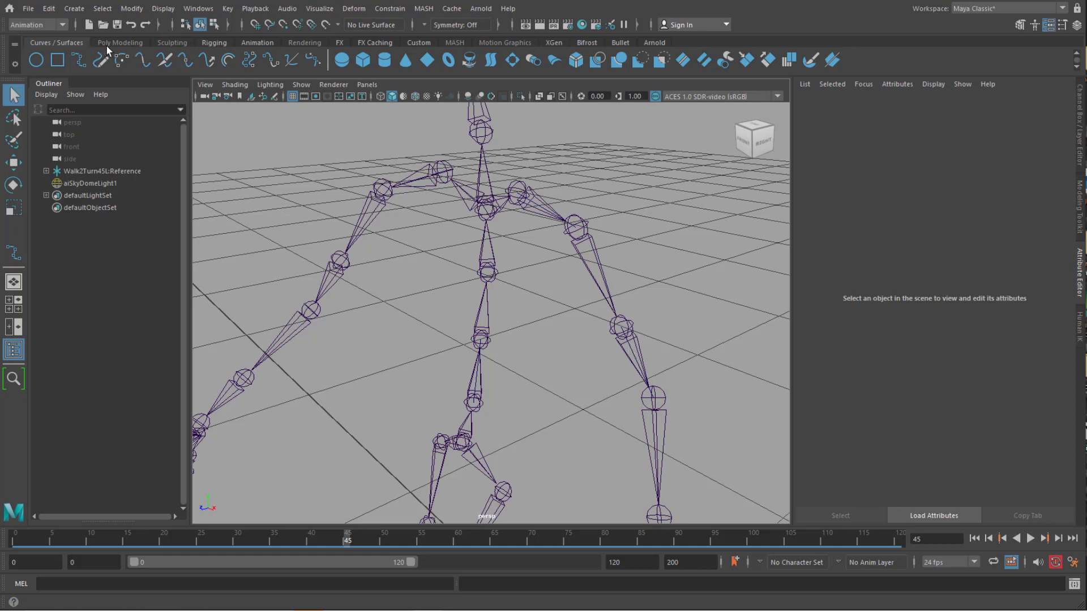
Select all the NURBS curves in the scene by type.
left_click(103, 9)
mouse_move(130, 49)
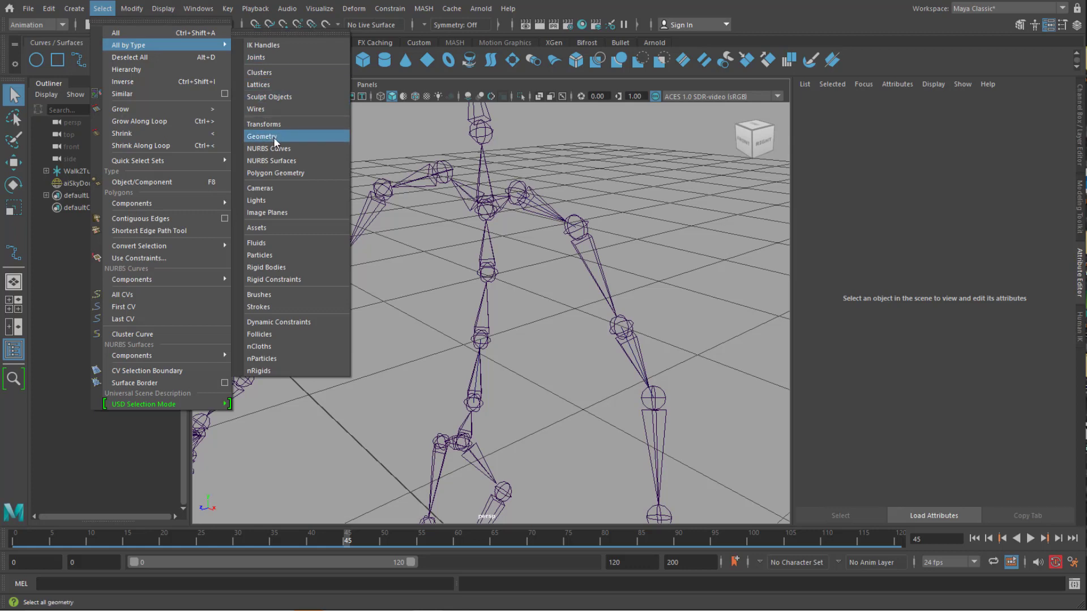
left_click(292, 148)
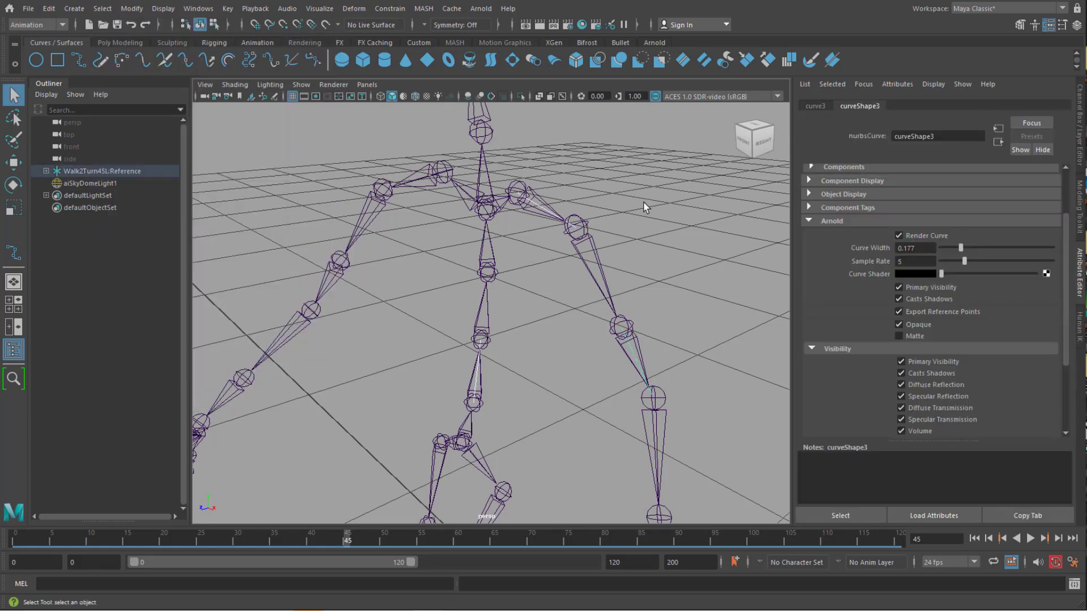
Try gathering the selected curves in an Arnold Curve Collector, and undo its creation.
left_click(483, 9)
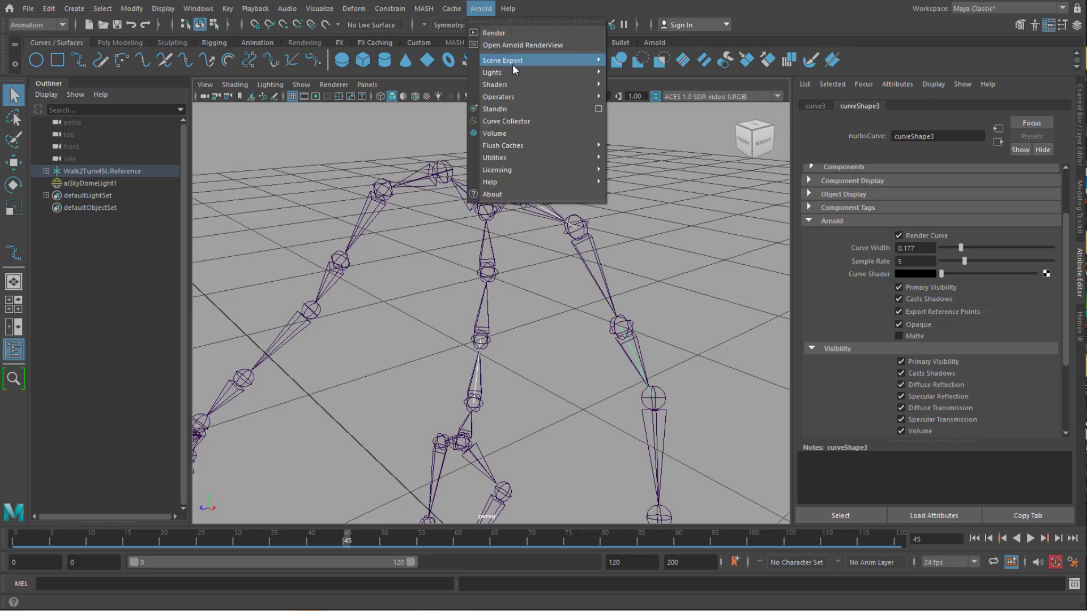
left_click(527, 123)
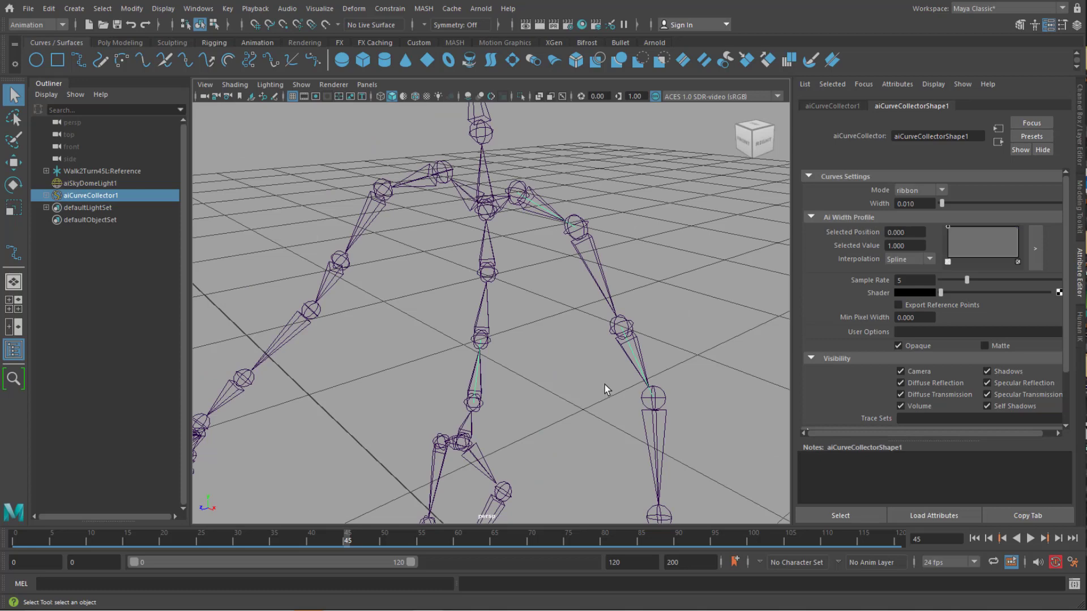
key("ctrl+z")
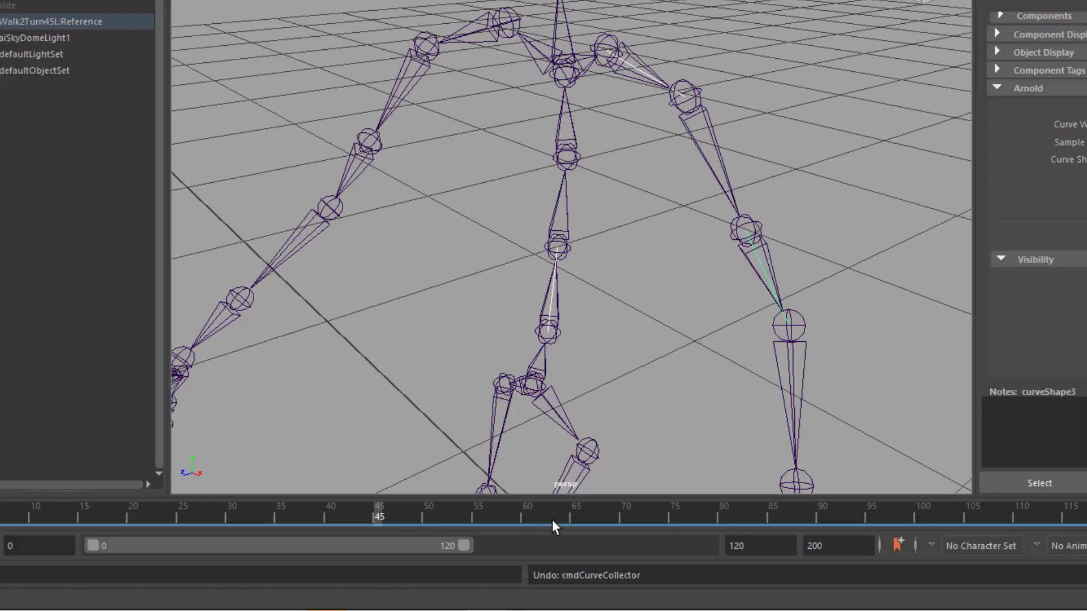
Switch to the FX menu set and emit nParticles from the selected skeleton curves.
left_click_drag(552, 519, 379, 514)
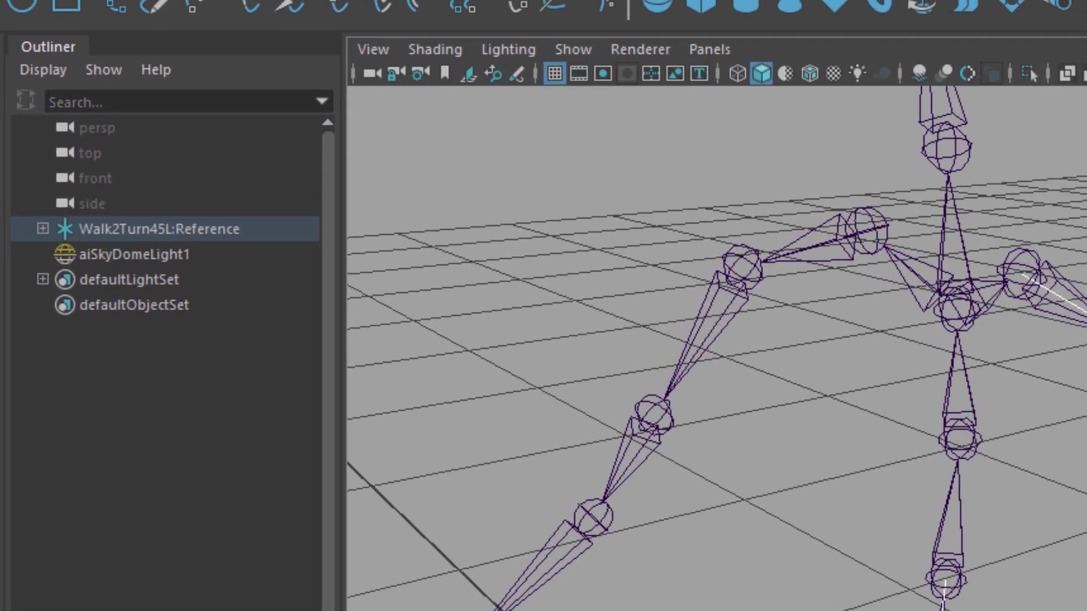
left_click(154, 22)
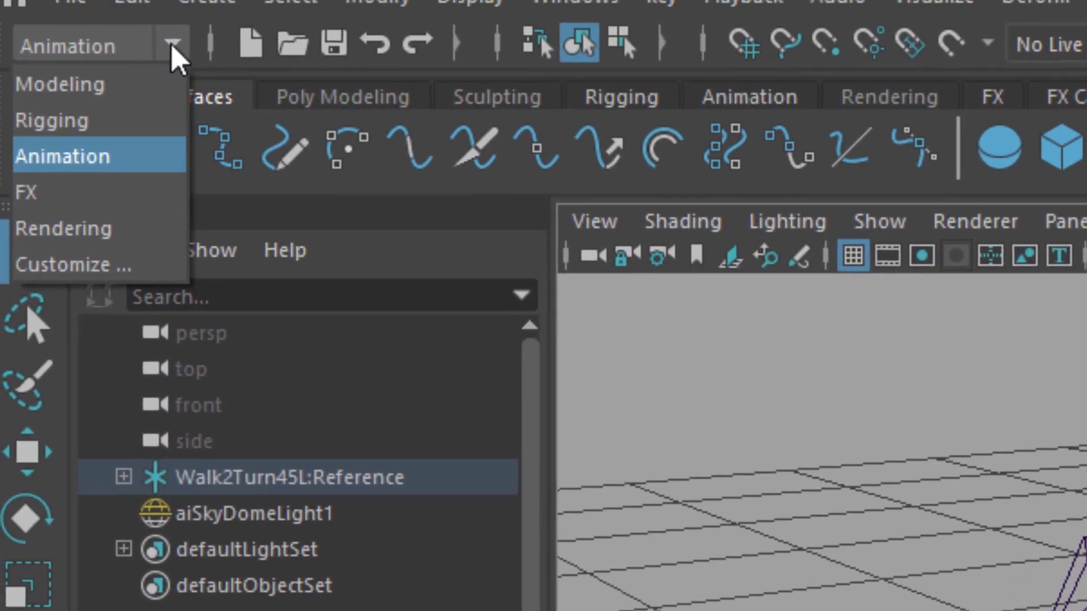
left_click(128, 193)
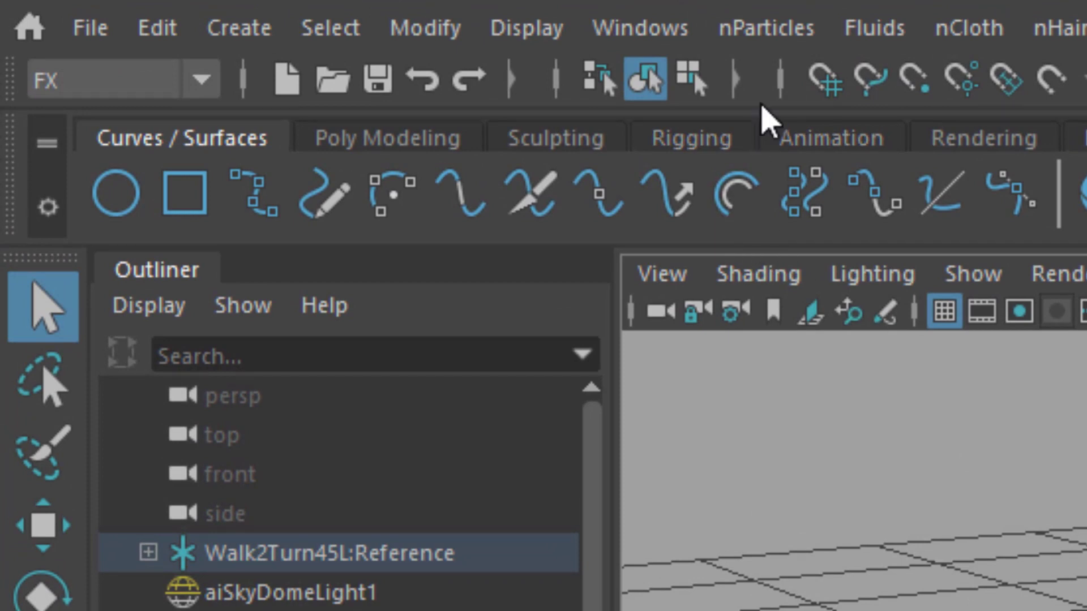
left_click(757, 35)
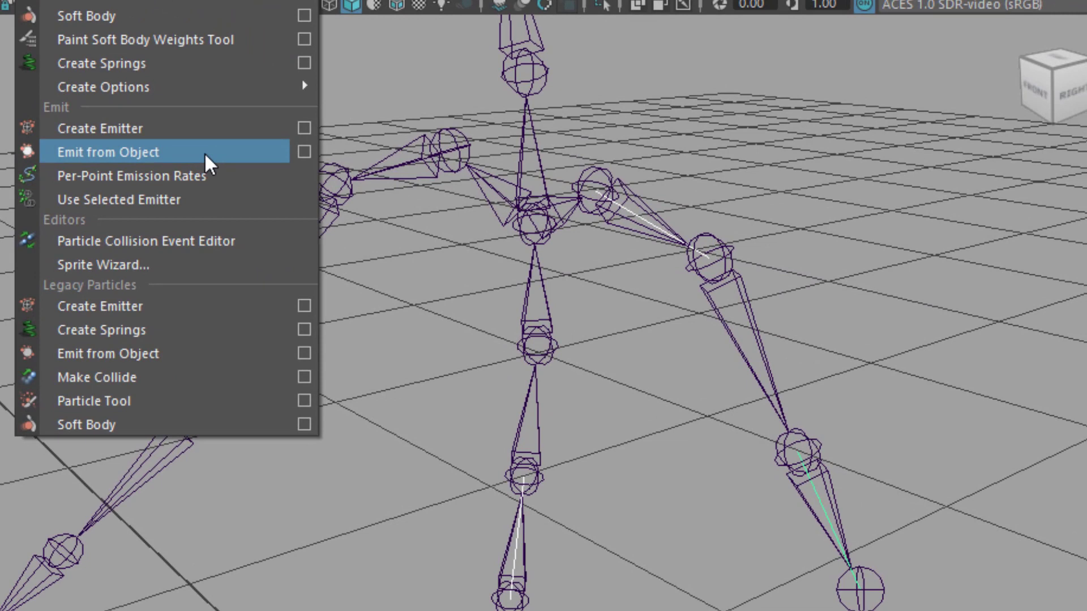
left_click(205, 153)
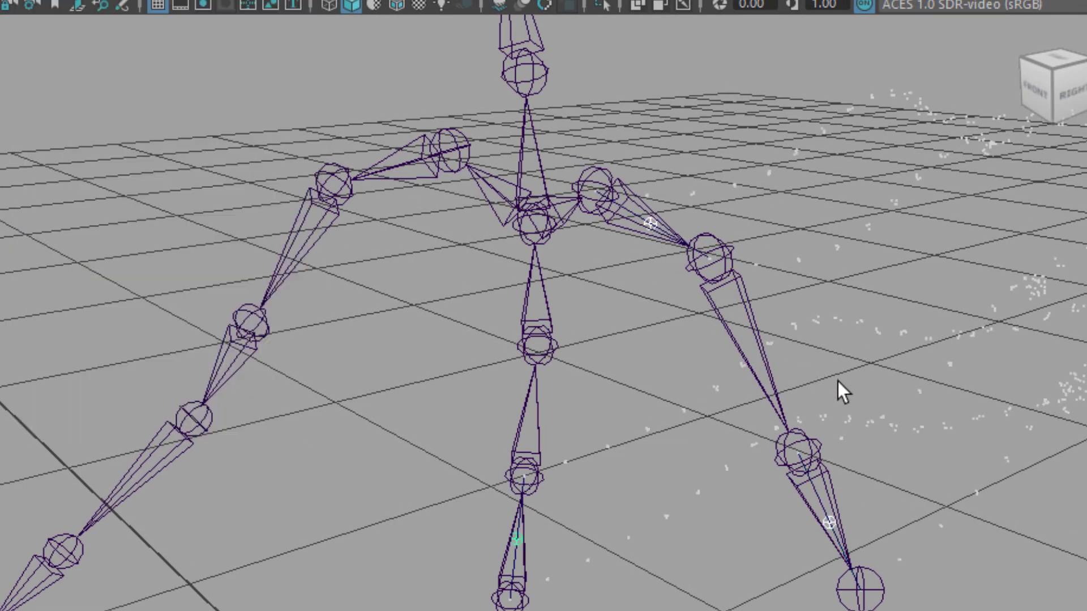
Set the Particle Render Type of the nParticle object to Spheres in its shading attributes.
middle_click_drag(810, 392, 354, 473, "alt")
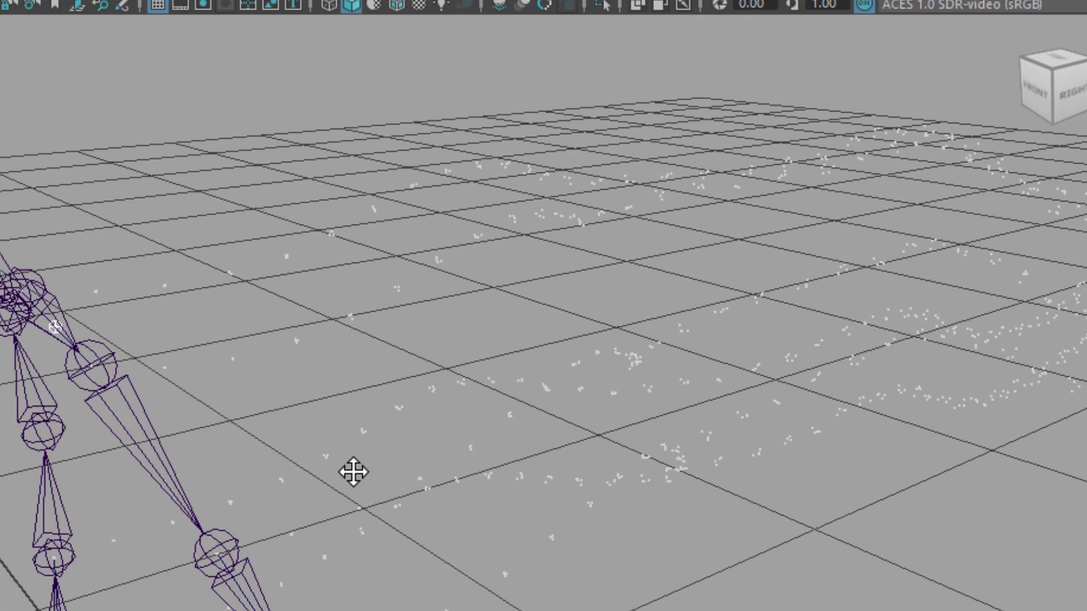
right_click_drag(954, 352, 569, 398, "alt")
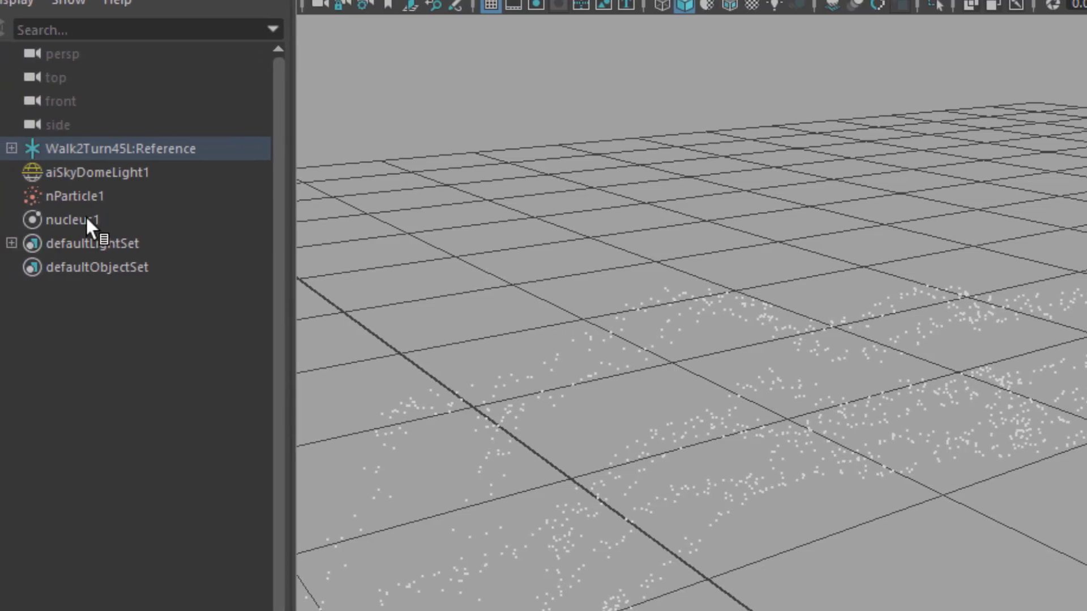
left_click(77, 219)
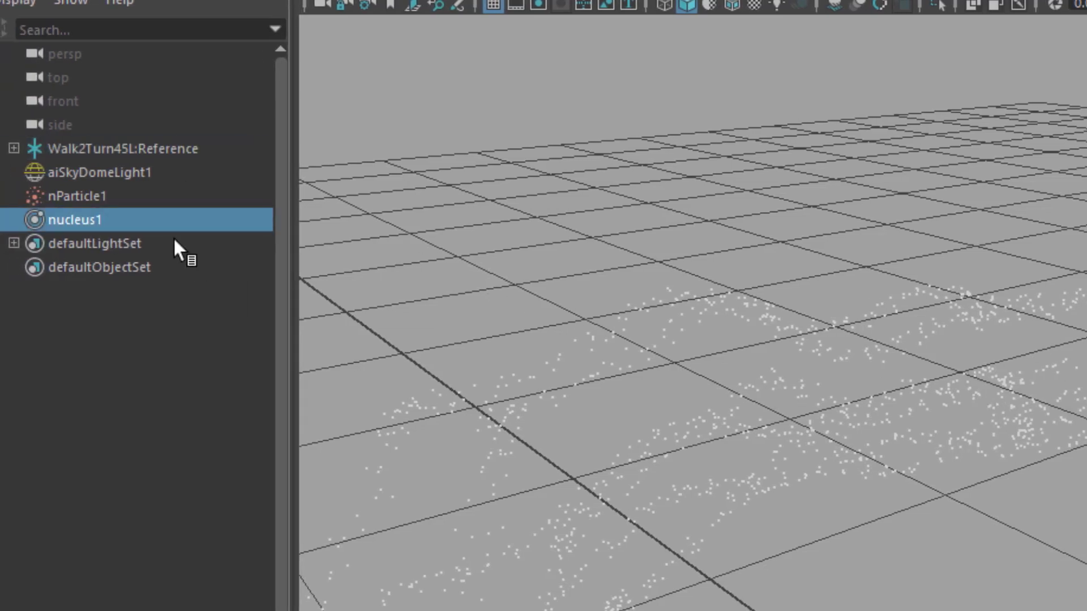
left_click(85, 196)
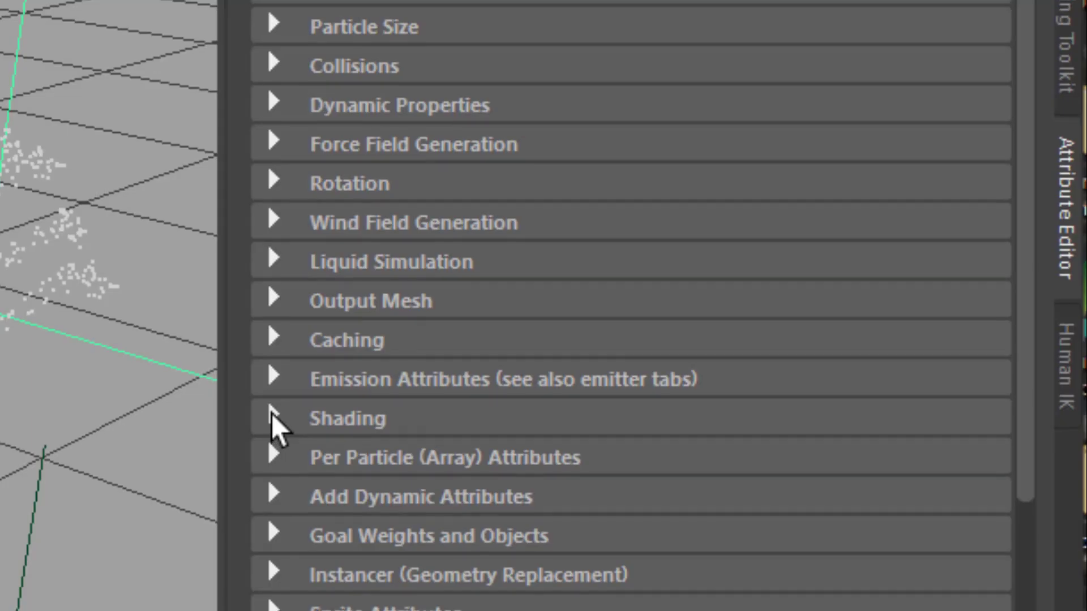
left_click(809, 344)
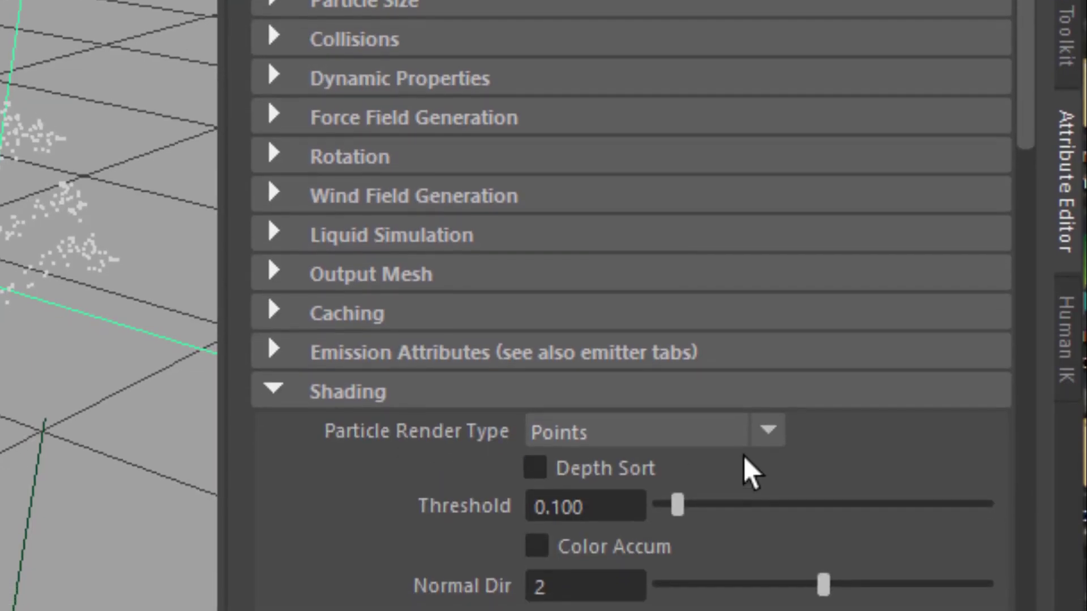
left_click(767, 405)
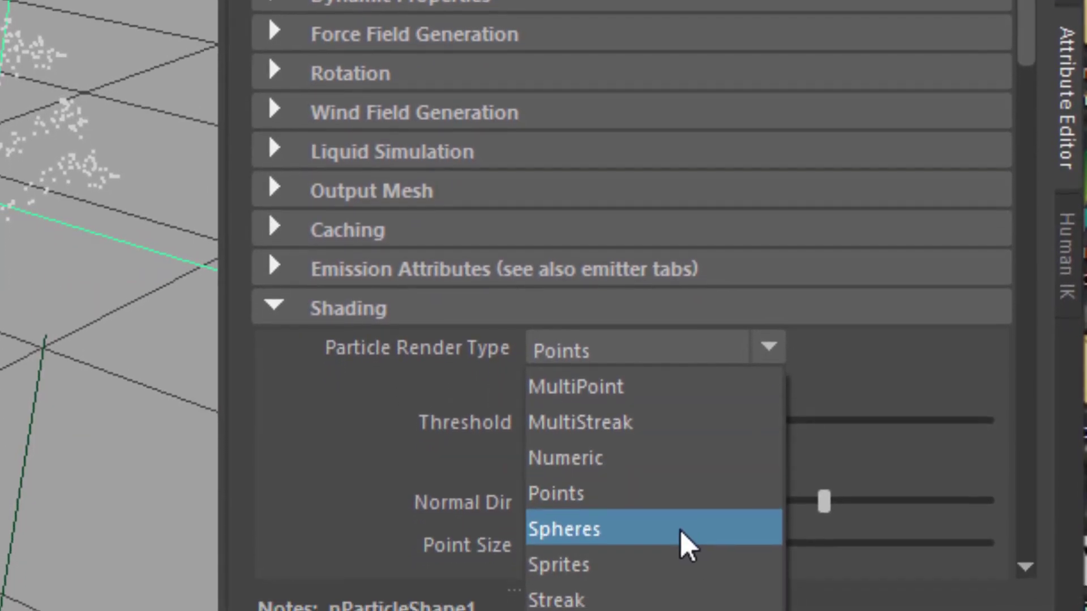
left_click(681, 528)
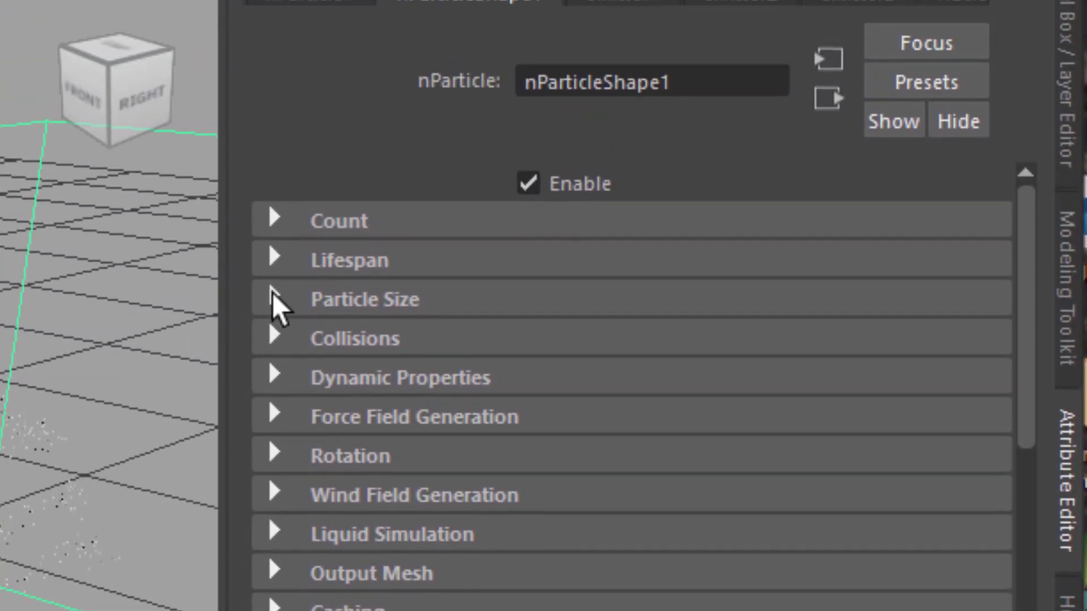
Increase the nParticle radius to about 1.202 and inspect the resulting sphere trails.
left_click(273, 294)
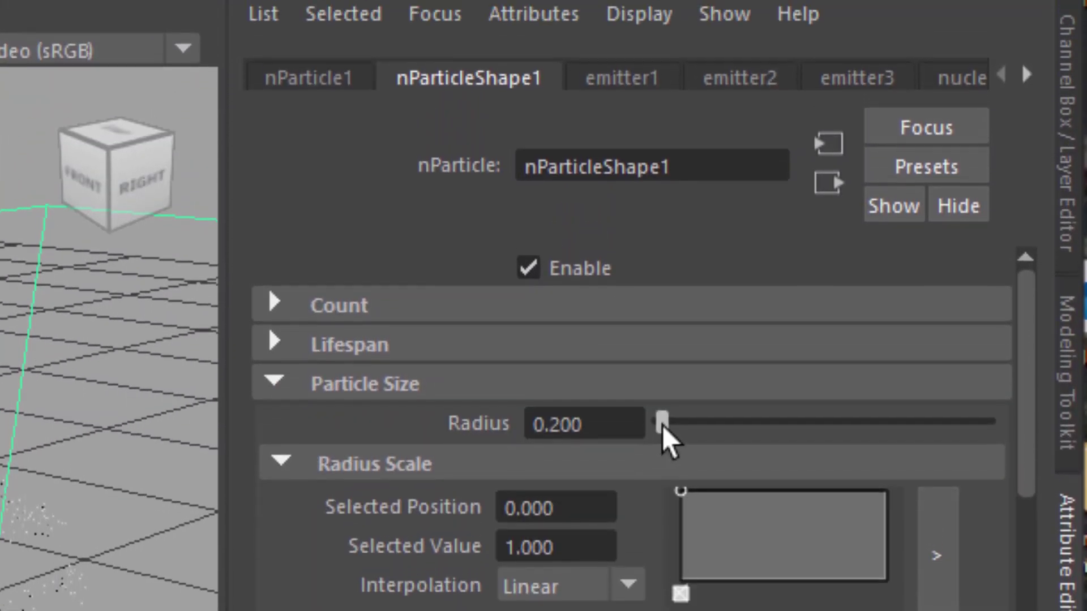
left_click_drag(661, 340, 679, 340)
right_click_drag(497, 360, 284, 399, "alt")
right_click_drag(487, 391, 396, 412, "alt")
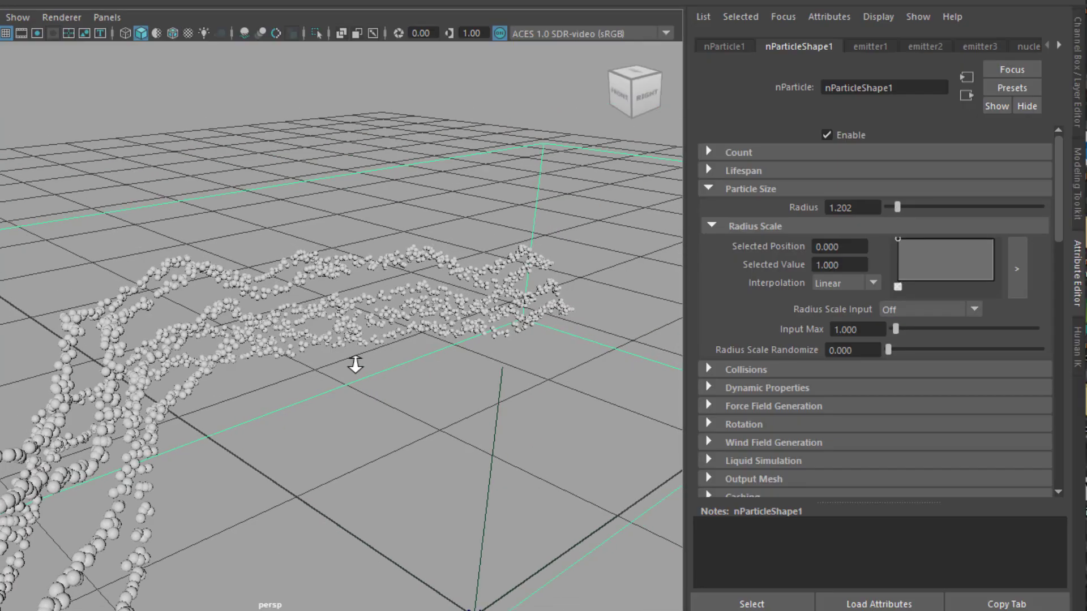
left_click_drag(401, 419, 441, 381, "alt")
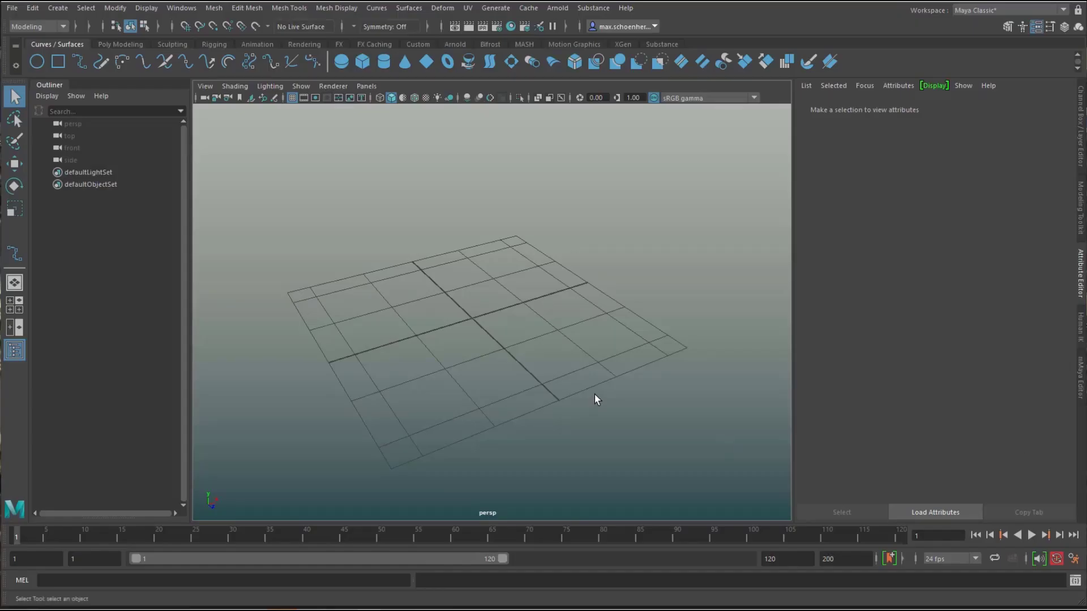
Draw two EP curves in the side view: an outer fender profile rising to height 5 and a lower wheel-arch profile from the same start.
left_click(79, 61)
left_click(292, 312)
left_click(583, 212)
key("Return")
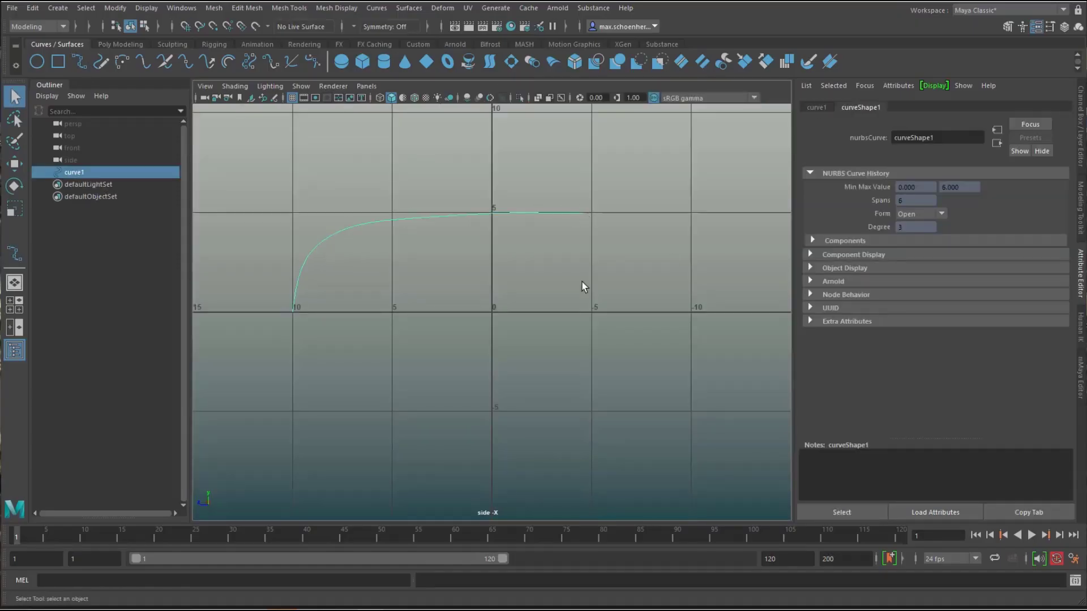
left_click(294, 311)
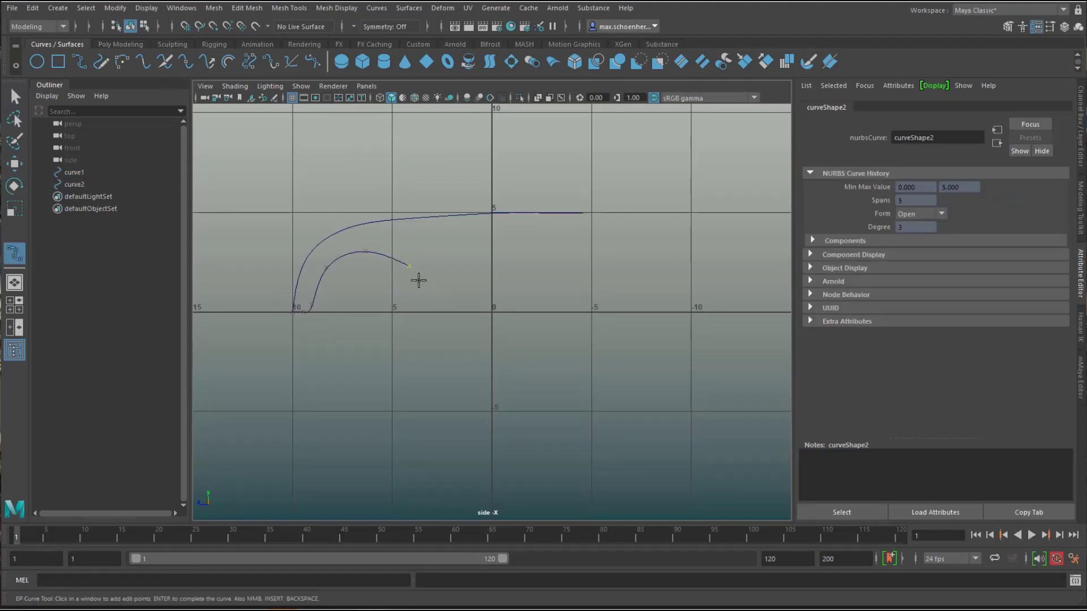
key("Return")
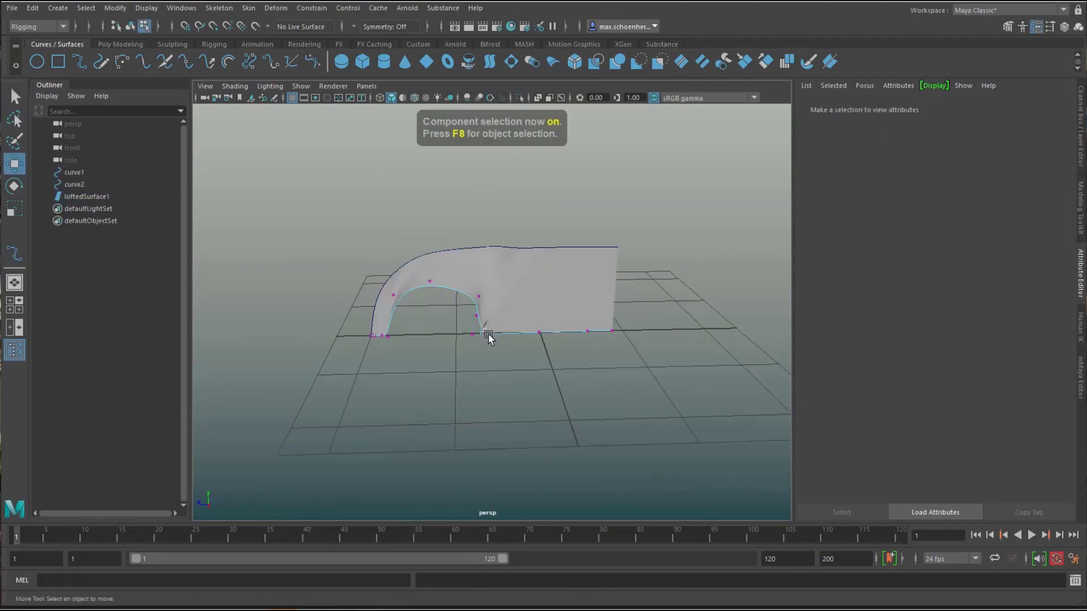
right_click_drag(425, 259, 498, 273)
key("5")
key("e")
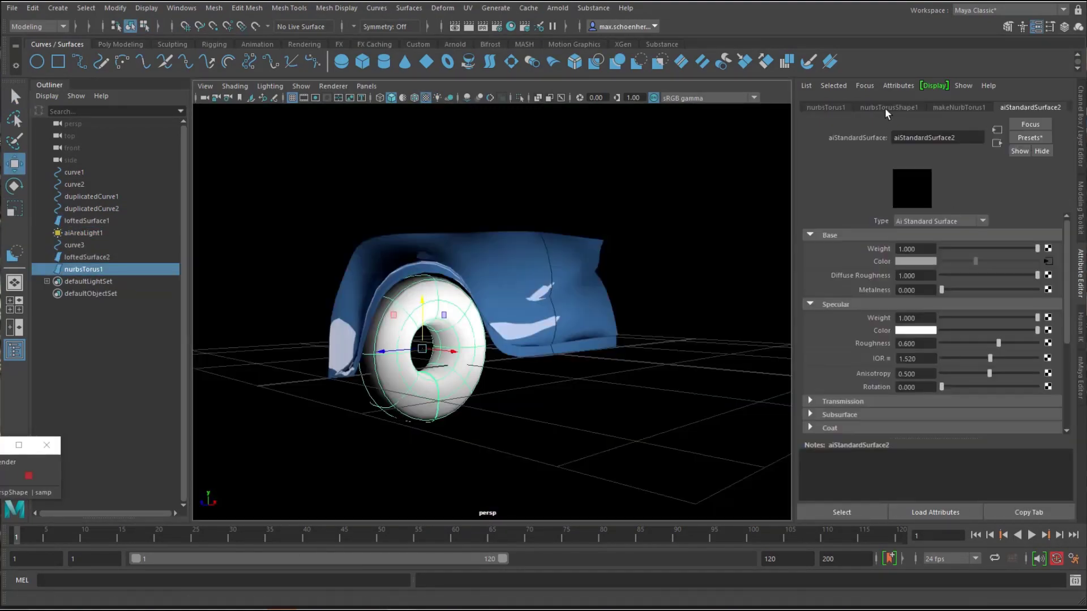
Enable Advanced Tessellation on the NURBS torus used as the wheel.
left_click(887, 110)
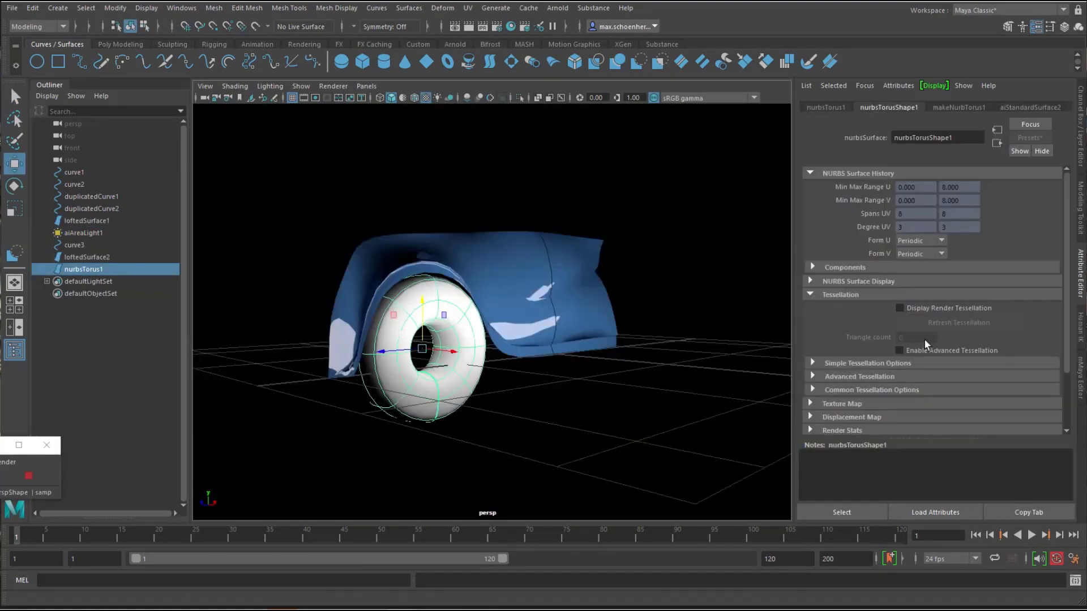
left_click(925, 348)
left_click_drag(1068, 265, 1068, 304)
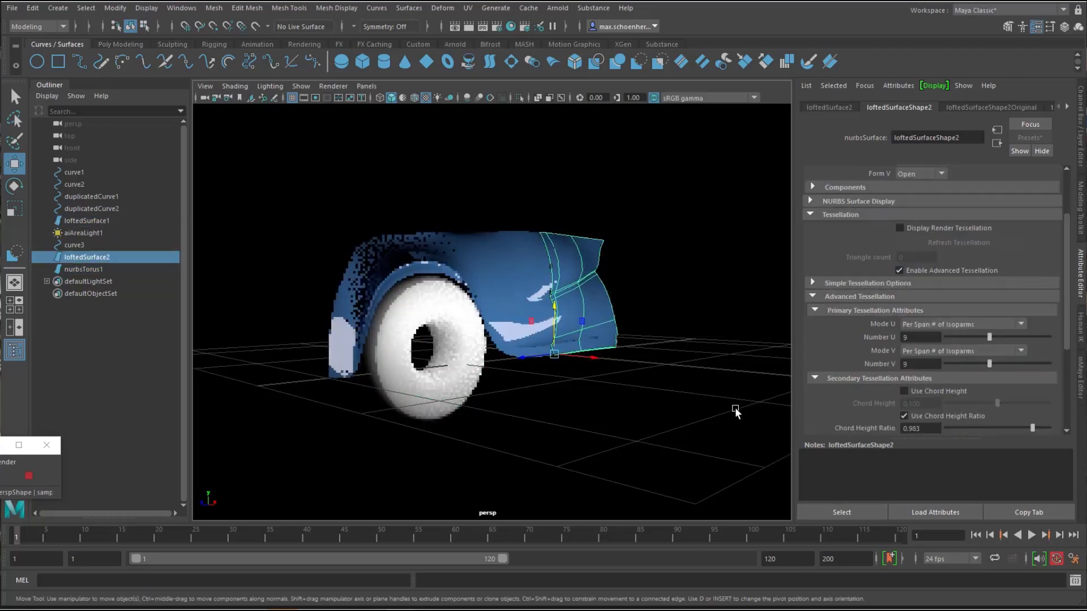
Slim the wheel torus to a height ratio of about 0.252, enlarge its radius slightly and clear the selection.
left_click(427, 314)
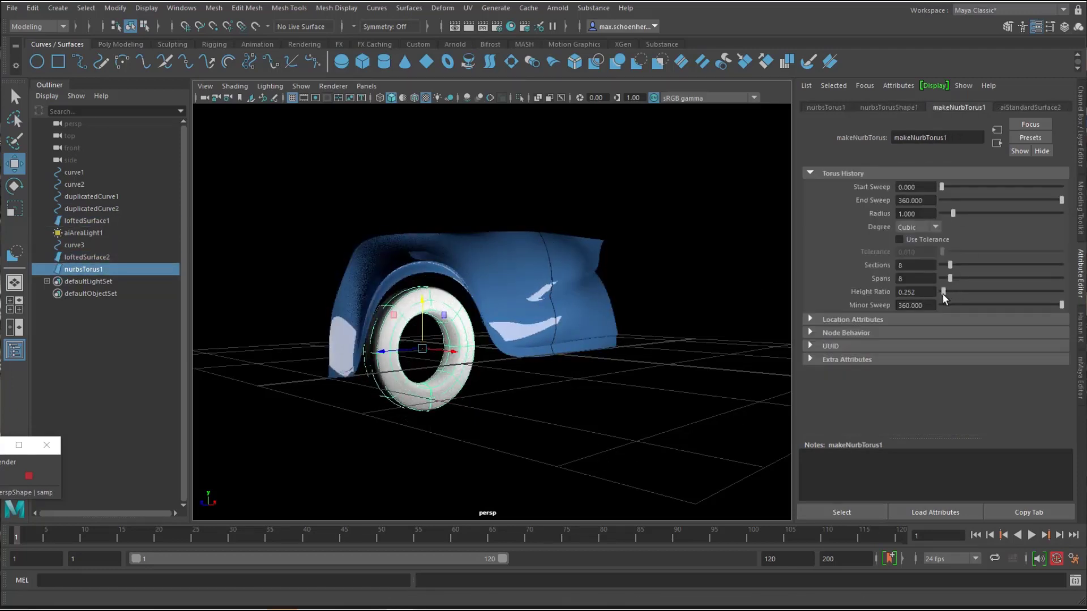
left_click_drag(954, 214, 953, 215)
left_click(624, 407)
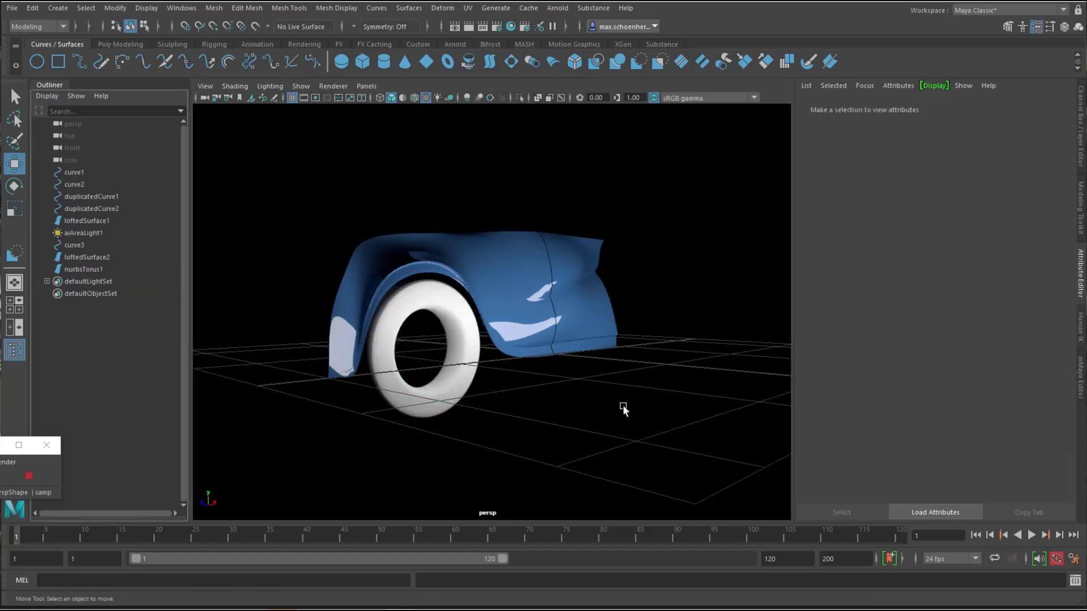
Duplicate the Arnold area light and move the copy above the car fender, shifted outward past the wheel.
left_click_drag(623, 408, 634, 393, "alt")
right_click_drag(634, 393, 772, 369, "alt")
left_click_drag(771, 368, 505, 403, "alt")
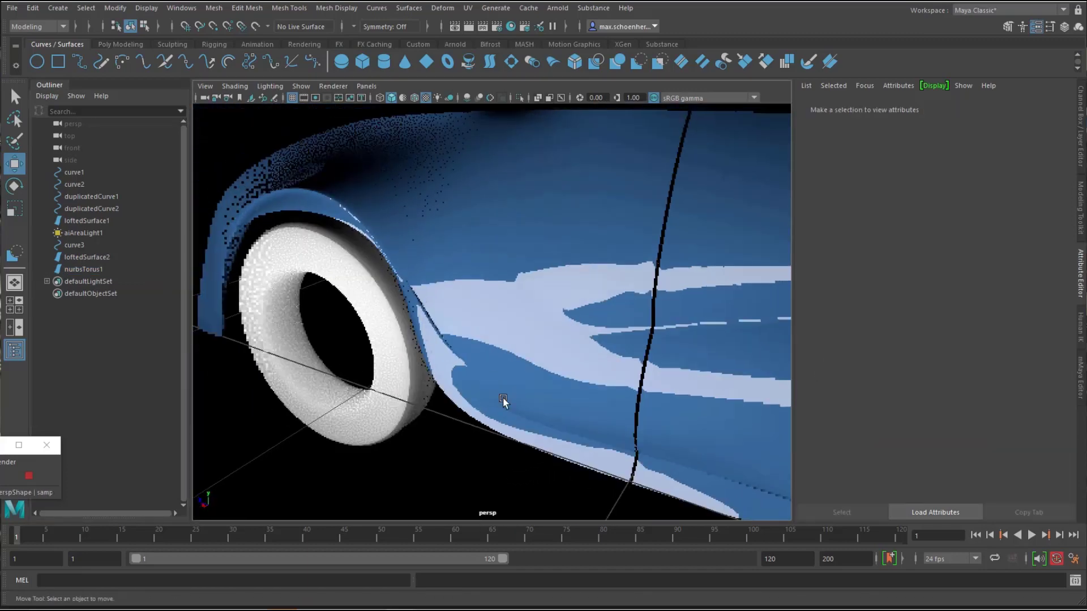
middle_click_drag(733, 356, 602, 374, "alt")
right_click_drag(600, 372, 487, 363, "alt")
left_click(85, 233)
key("ctrl+d")
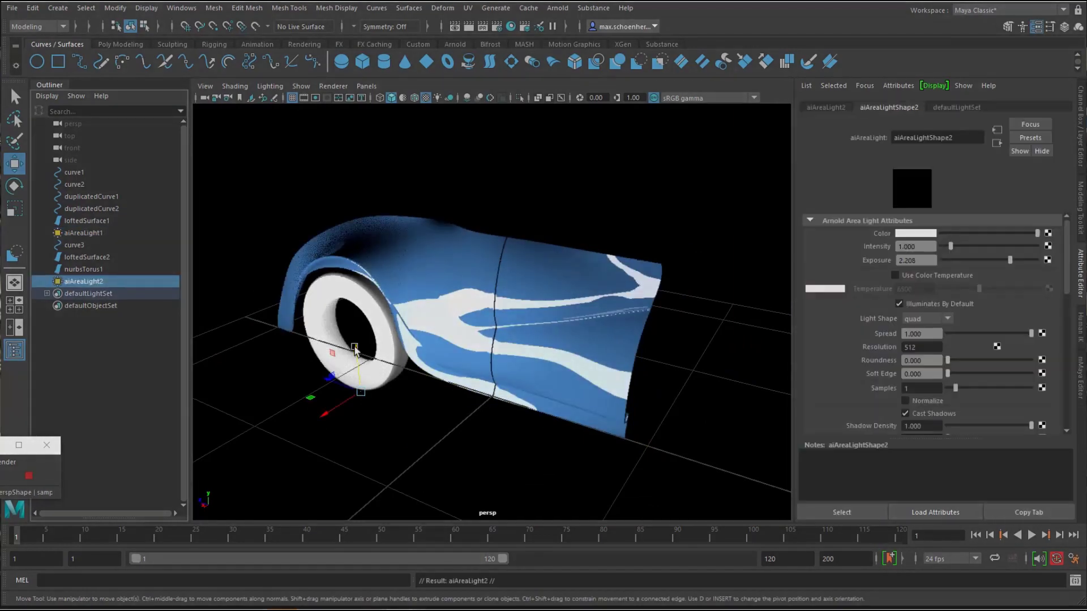
left_click_drag(357, 340, 365, 151)
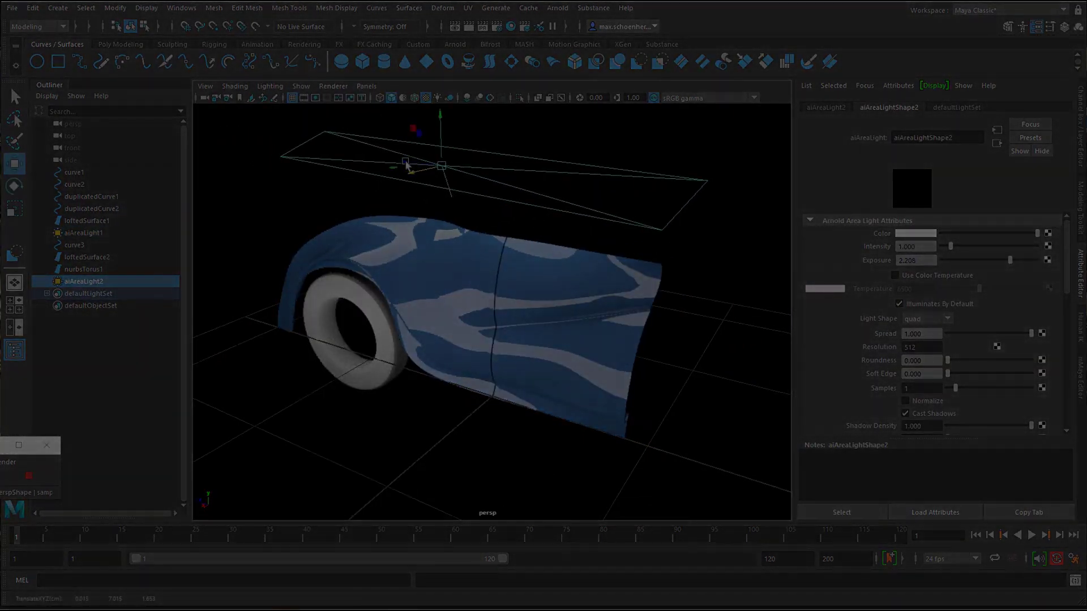
left_click_drag(406, 162, 251, 188)
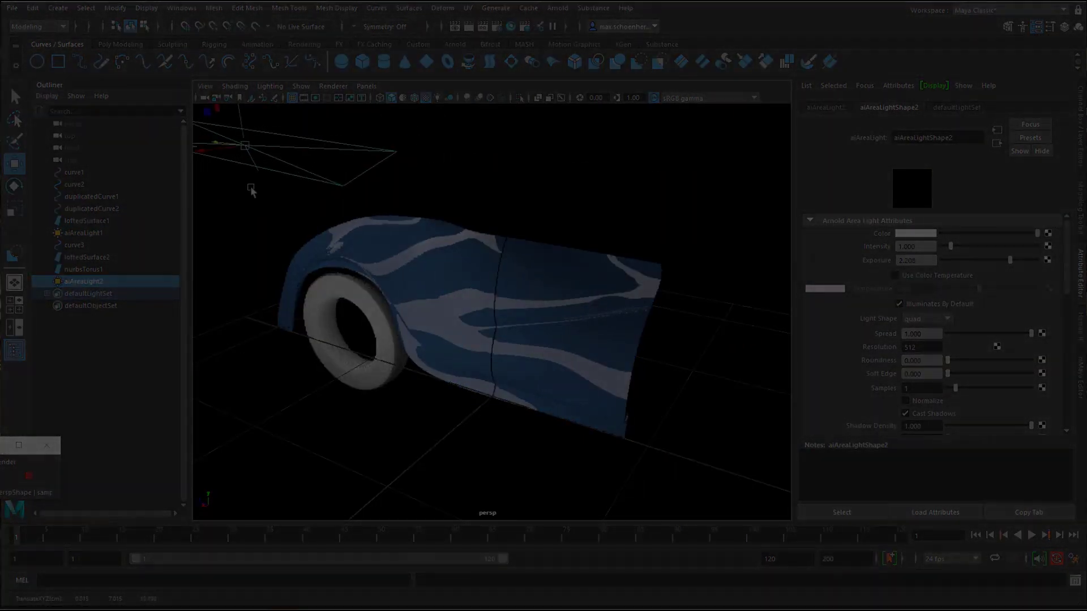
left_click_drag(264, 143, 351, 190)
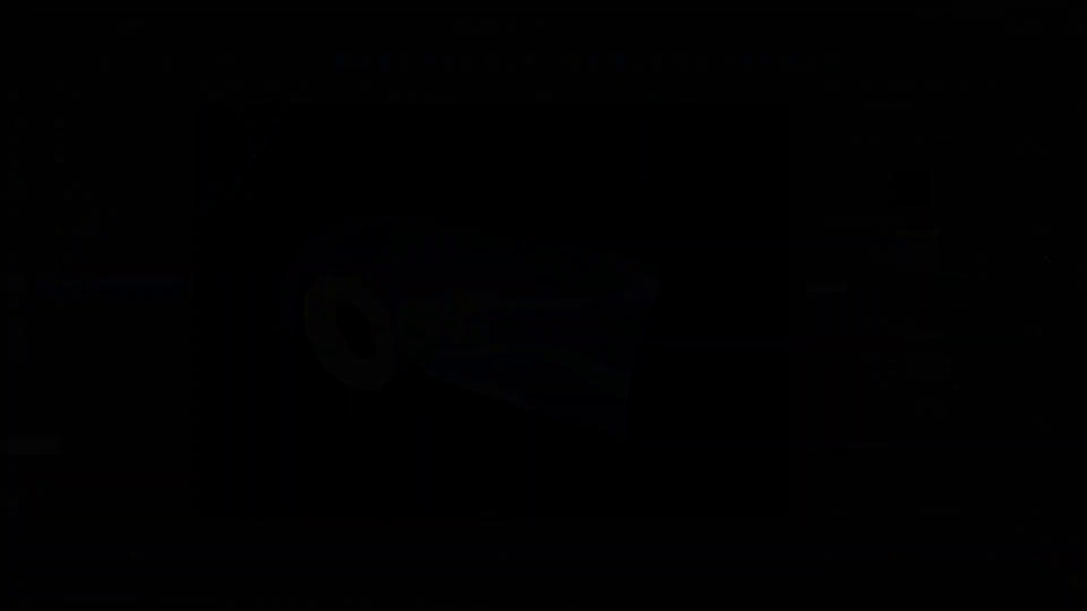